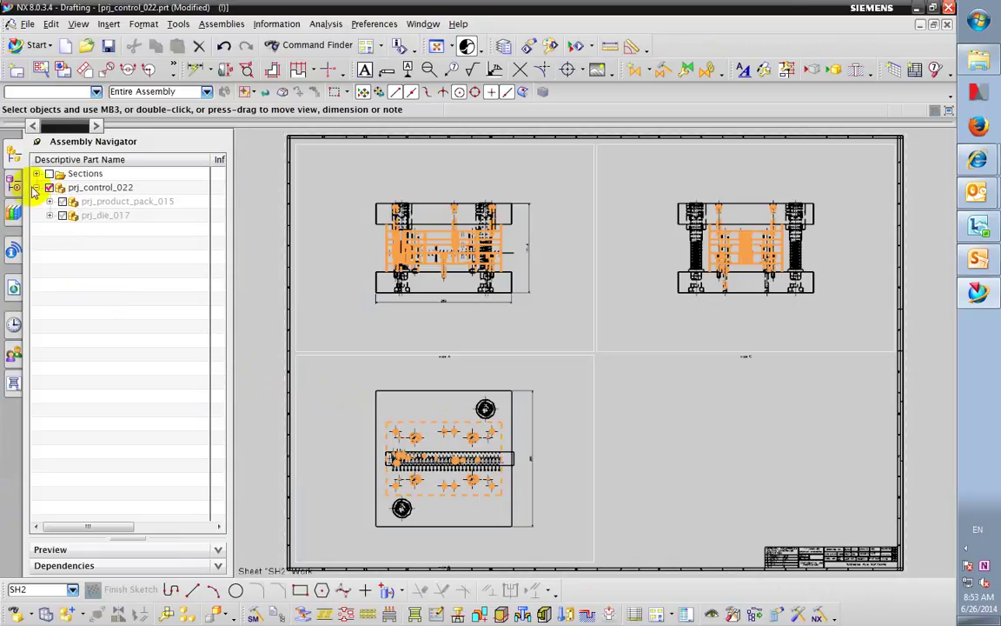
click(669, 614)
click(659, 598)
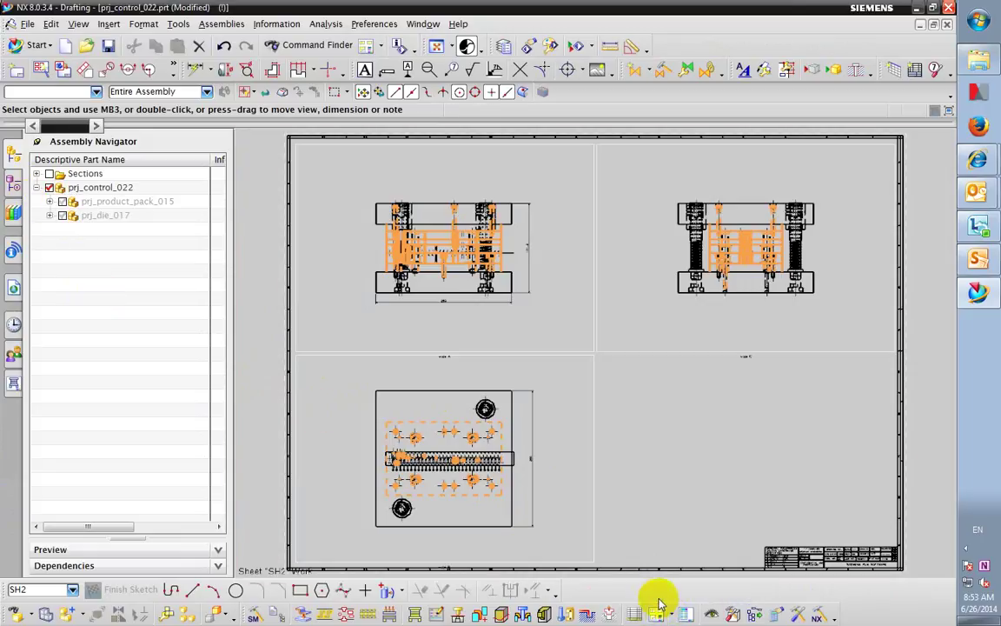
click(11, 185)
click(12, 158)
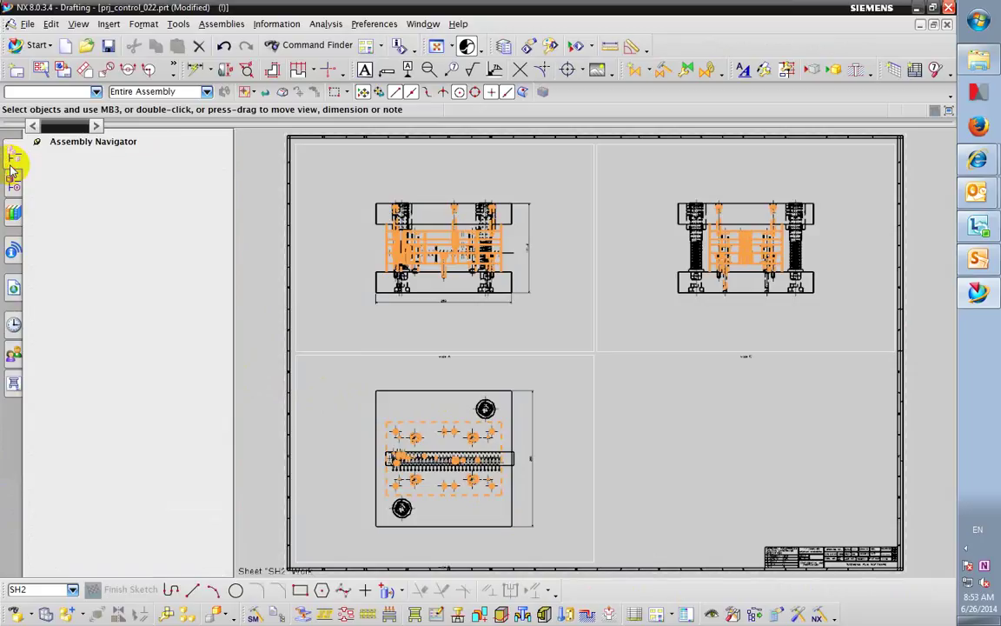
Step: Highlight prj_product_pack_015 in the drawing, and expand it and prj_die_017 in the assembly tree
right_click(49, 232)
click(96, 202)
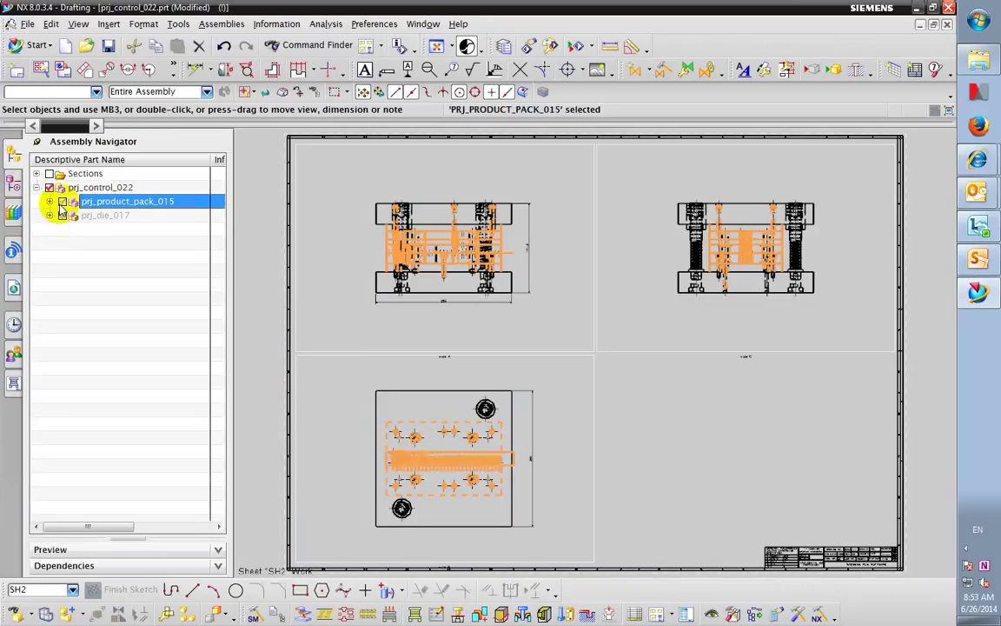
click(50, 202)
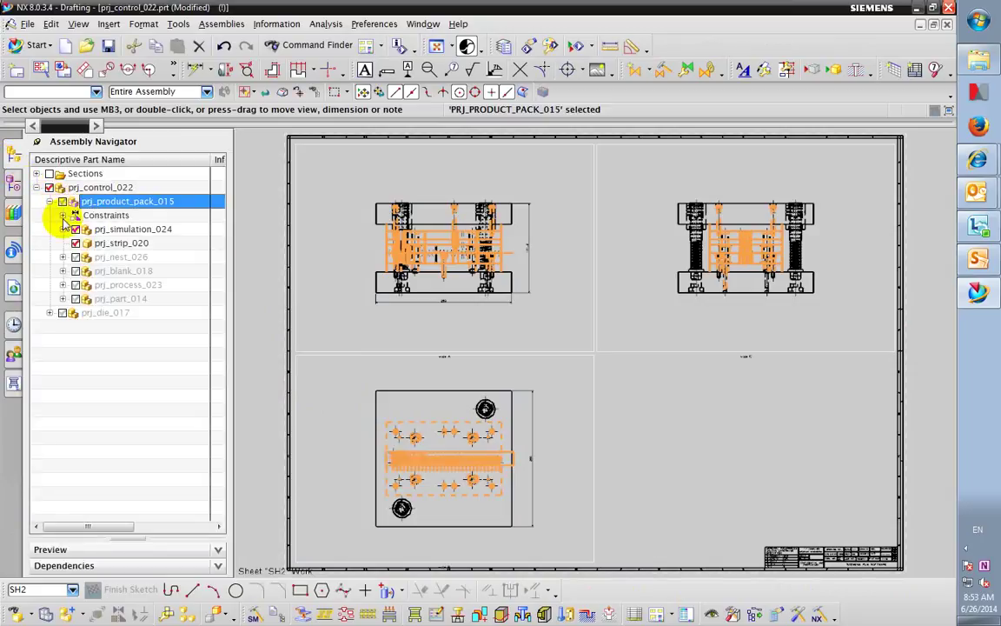
click(49, 311)
Step: Examine the component lists under prj_product_pack_015 and prj_die_017 in the assembly tree
scroll(104, 260, down, 2)
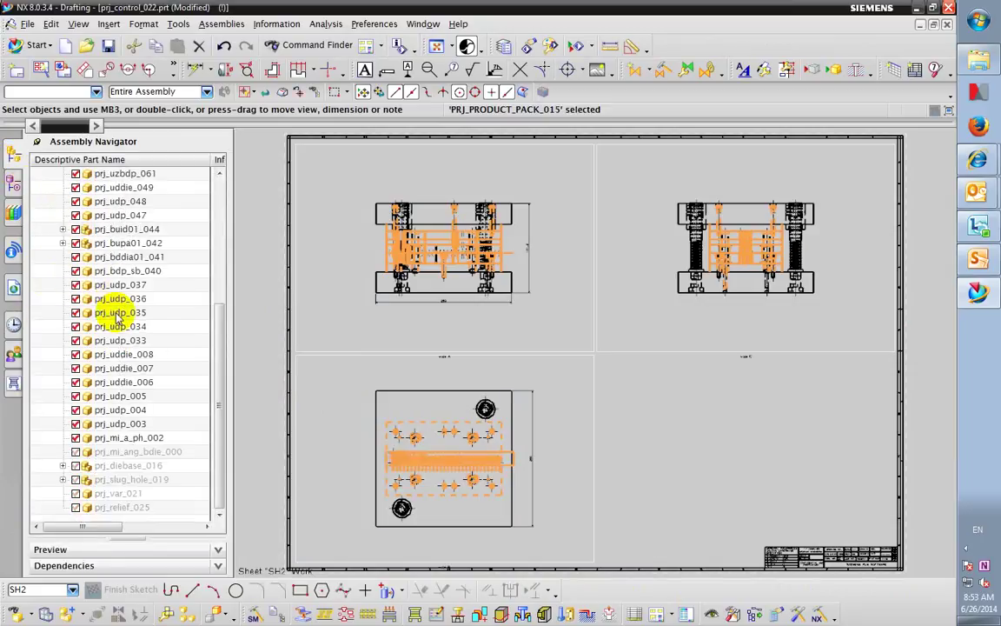
scroll(119, 392, up, 3)
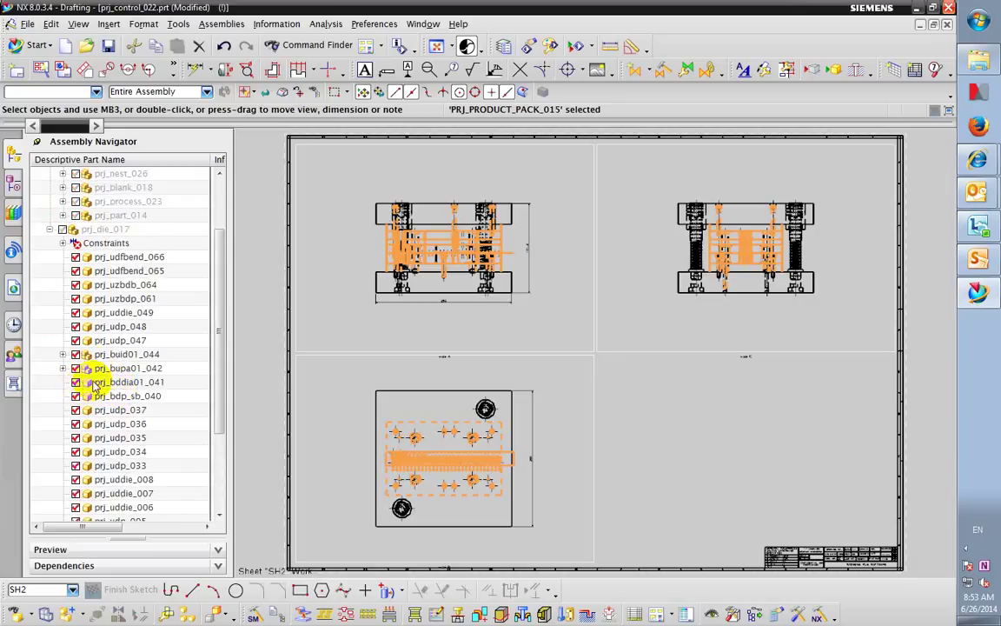
scroll(95, 386, up, 2)
scroll(95, 370, down, 5)
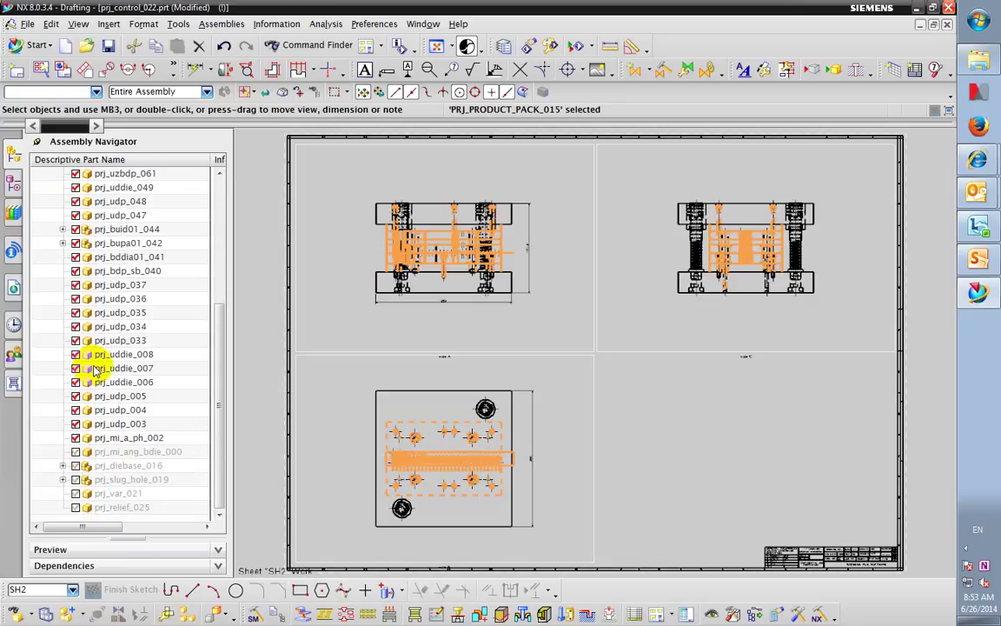
scroll(95, 369, up, 3)
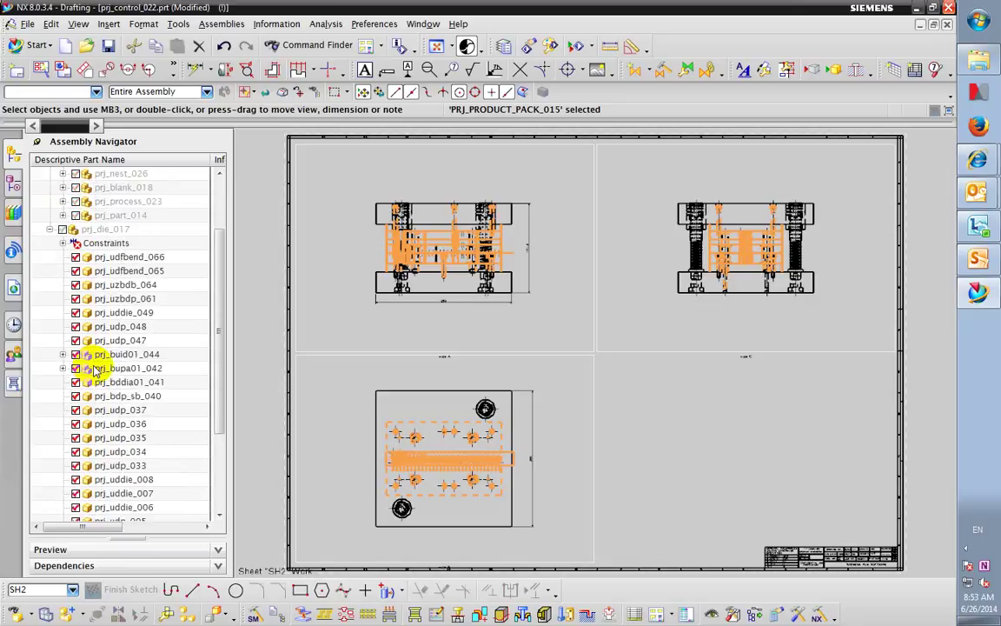
scroll(96, 370, up, 2)
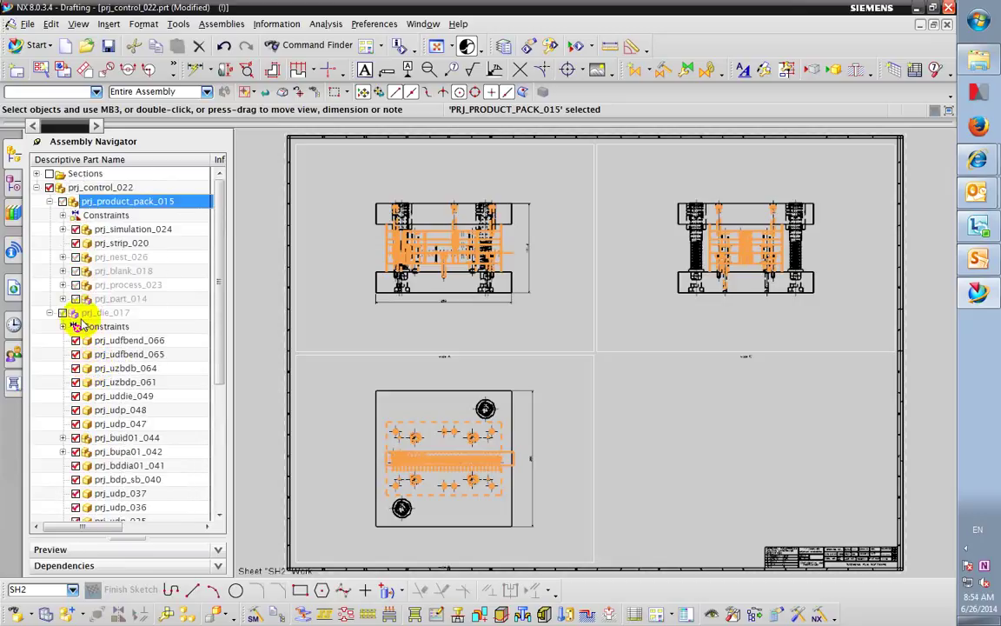
scroll(69, 309, down, 2)
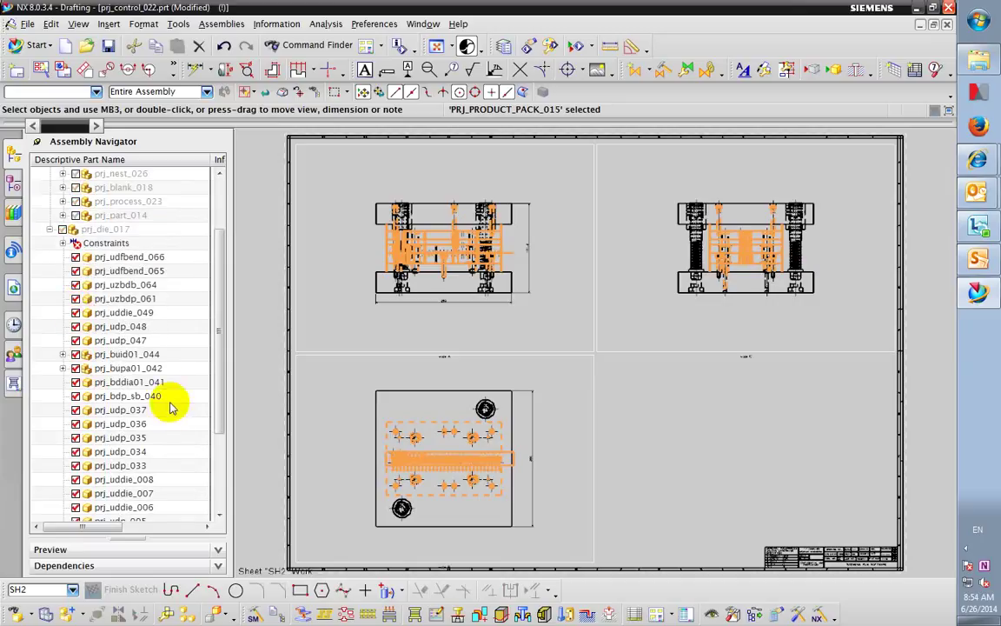
scroll(156, 375, down, 1)
scroll(152, 374, down, 2)
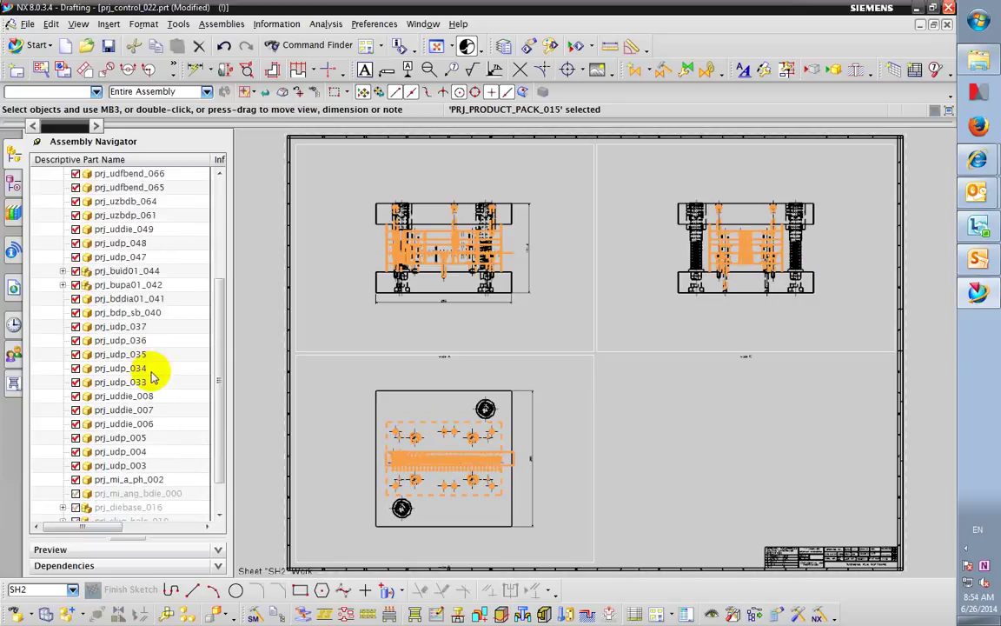
scroll(152, 375, up, 4)
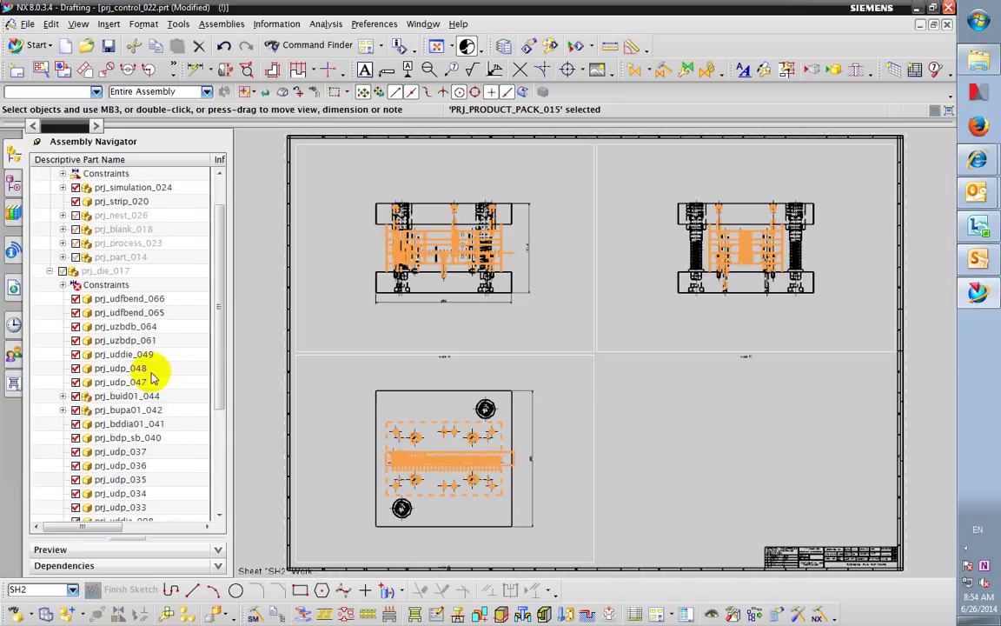
scroll(138, 351, up, 1)
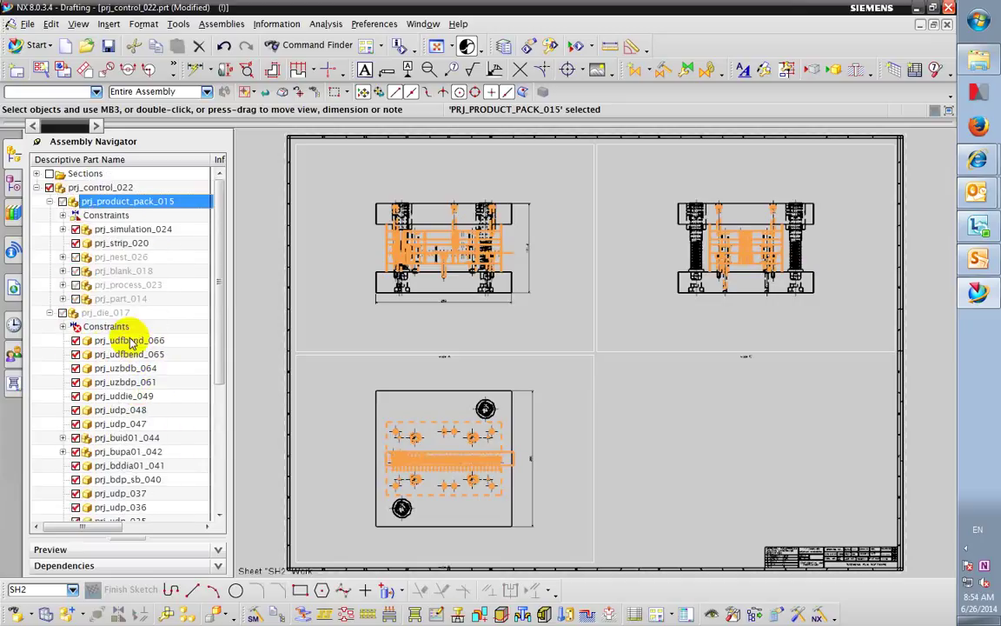
Step: Expand the constraints and the simulation, nest, blank, process and part subassemblies of prj_product_pack_015, including left_part_top
click(63, 298)
click(63, 285)
click(63, 271)
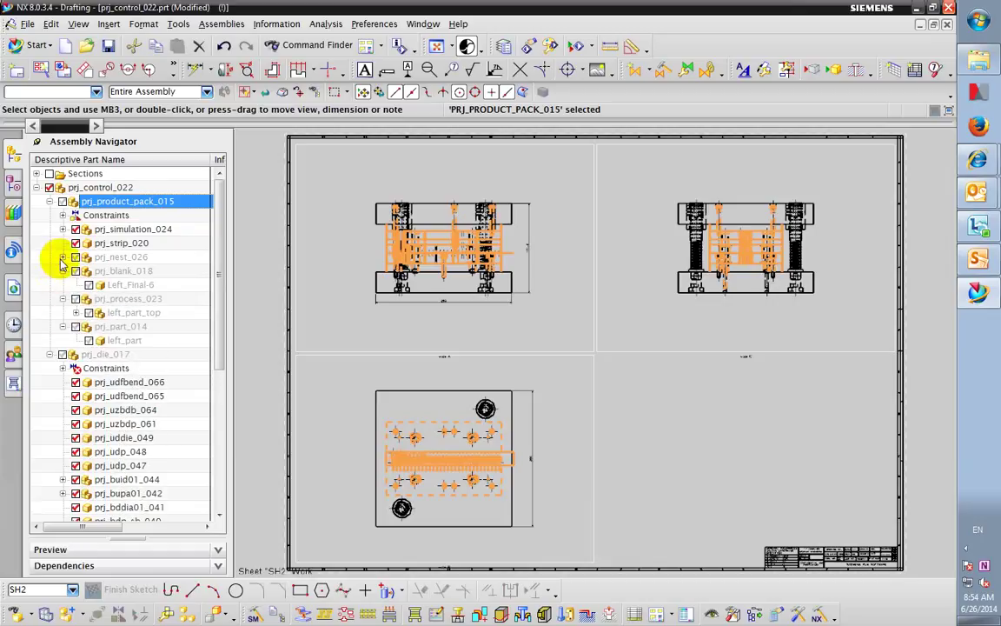
click(63, 257)
click(62, 230)
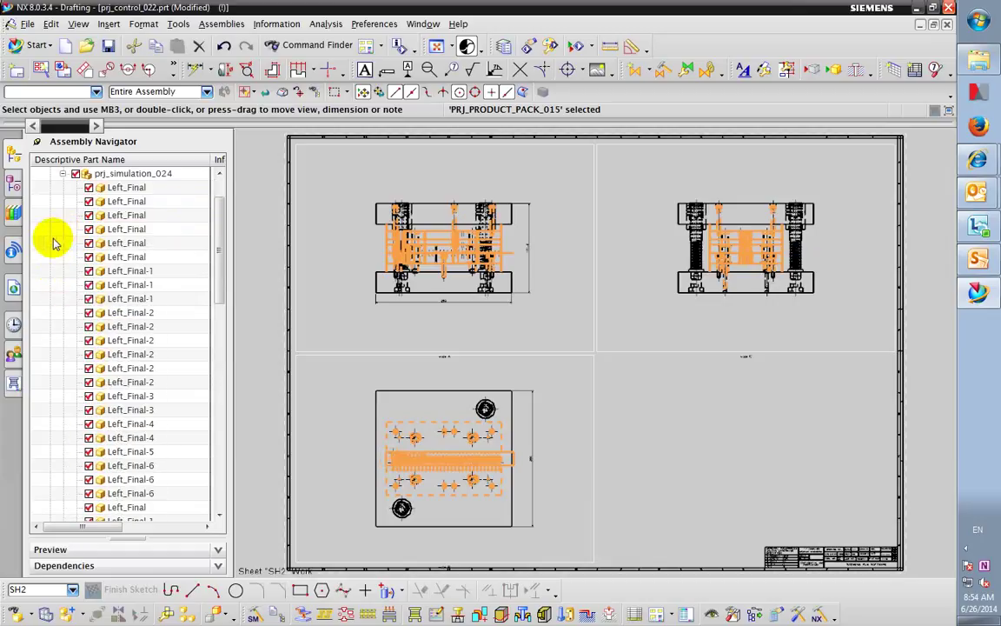
scroll(69, 242, up, 2)
click(63, 216)
scroll(67, 326, down, 9)
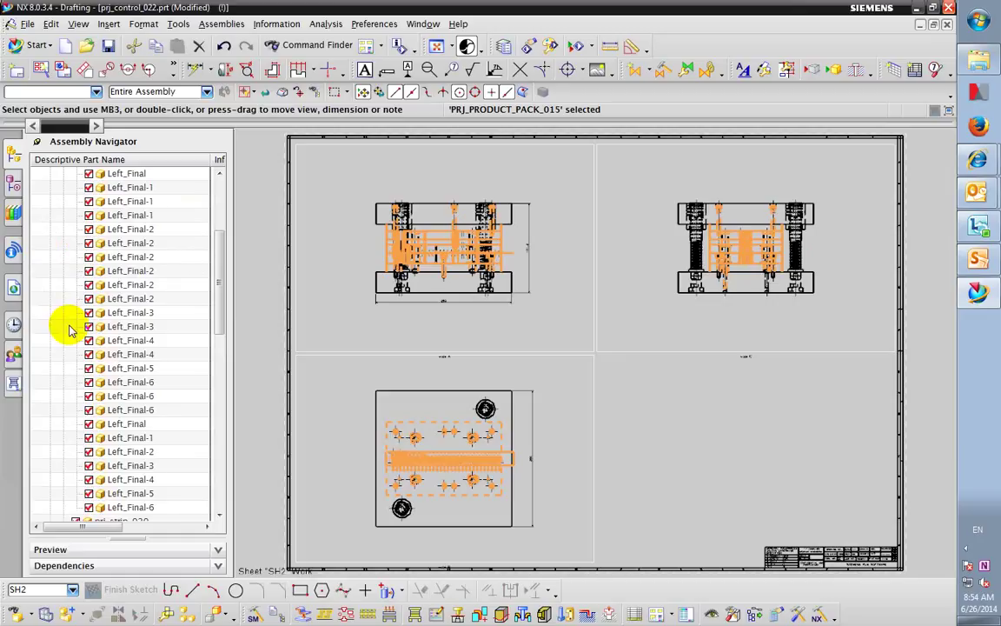
scroll(69, 341, down, 2)
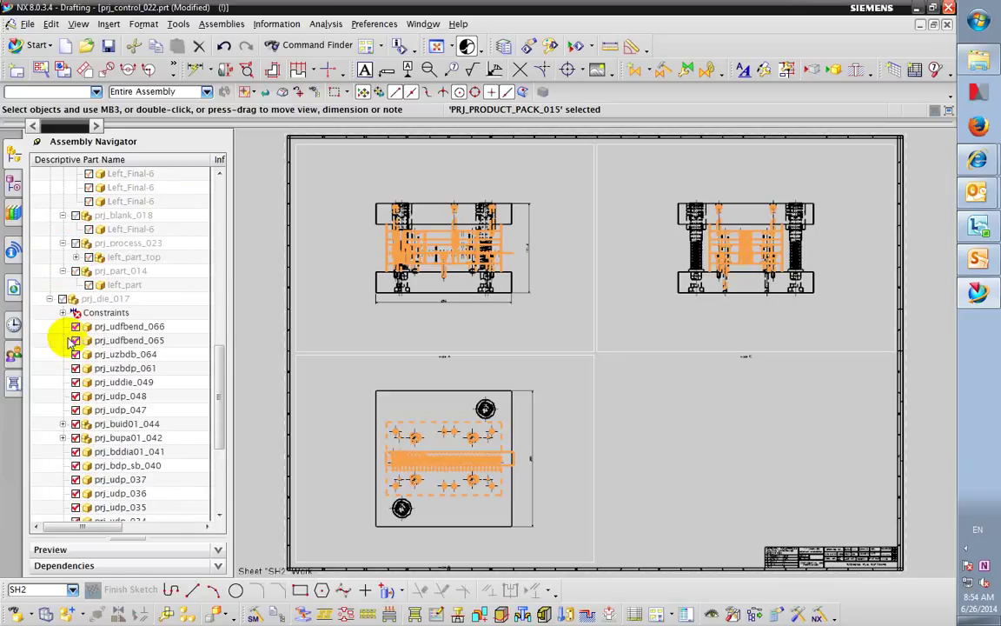
click(77, 257)
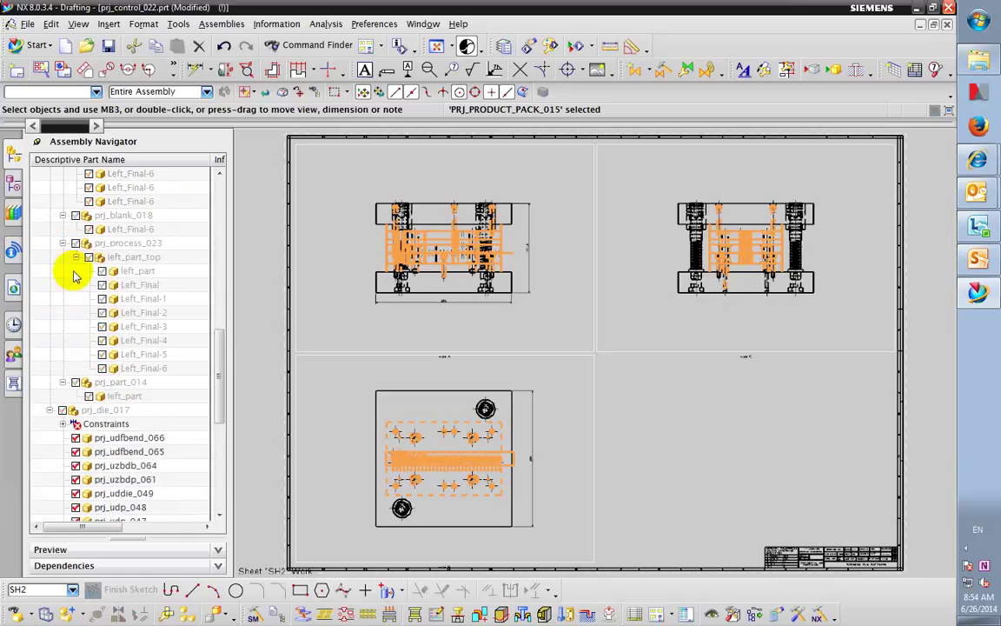
Step: Review the fully expanded assembly tree, from the product pack's Left_Final parts down to the prj_die_017 components
scroll(72, 342, down, 4)
scroll(69, 342, down, 3)
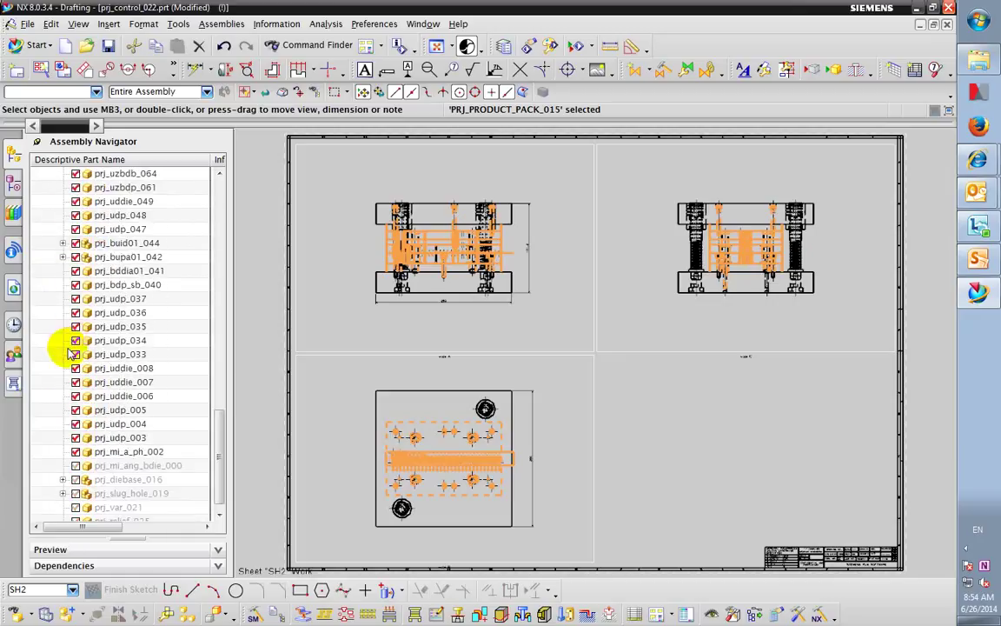
scroll(71, 353, down, 1)
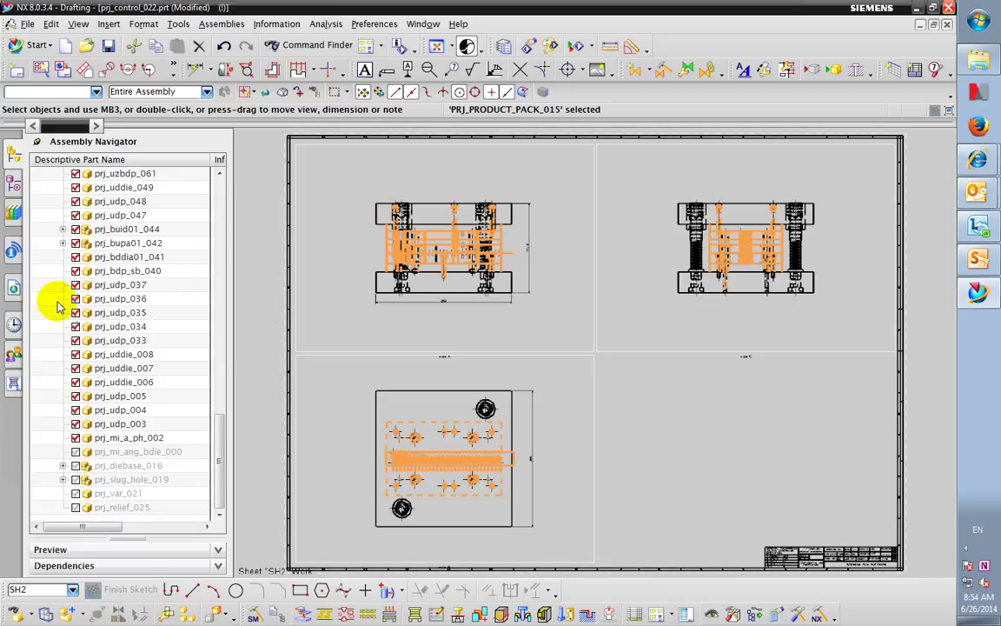
scroll(56, 305, up, 20)
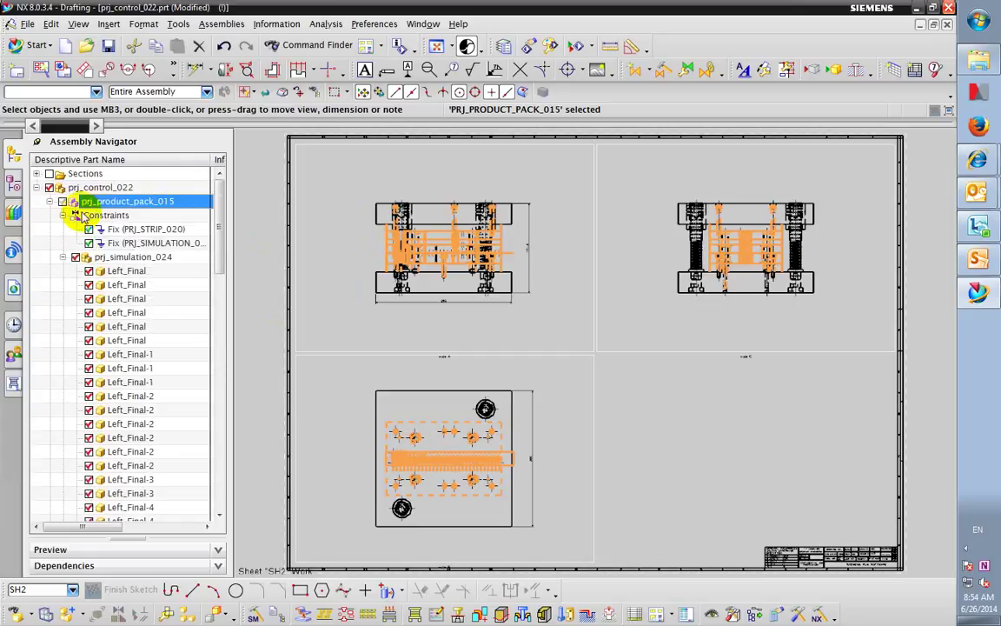
scroll(103, 365, down, 10)
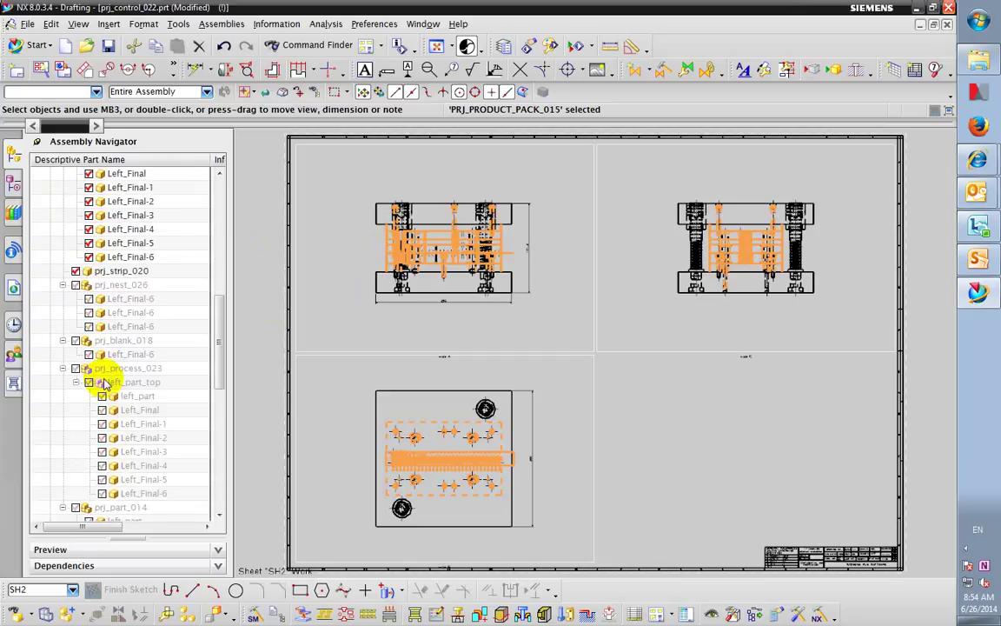
scroll(102, 382, down, 2)
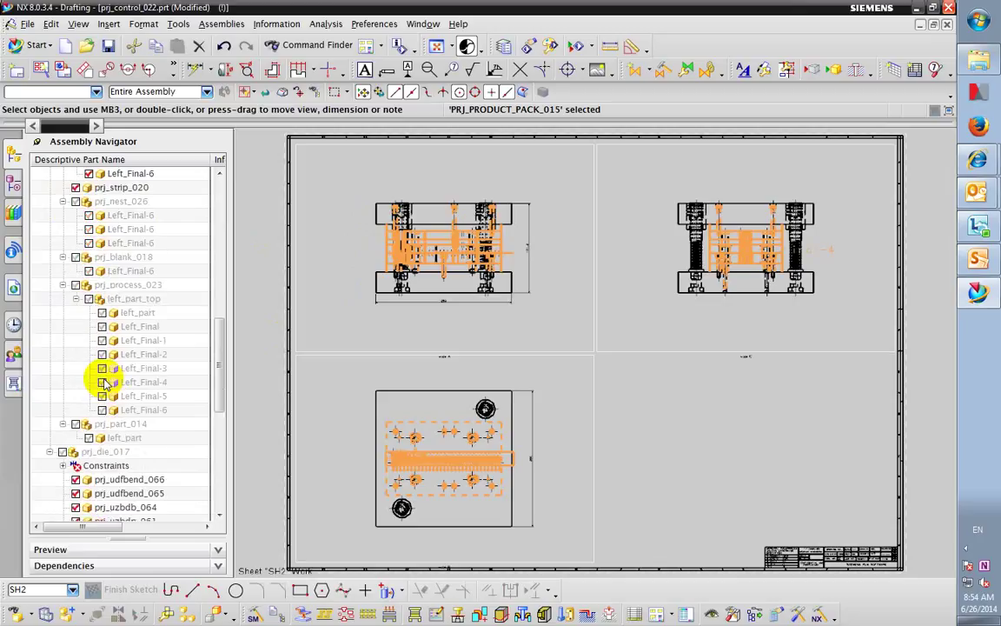
scroll(103, 384, down, 6)
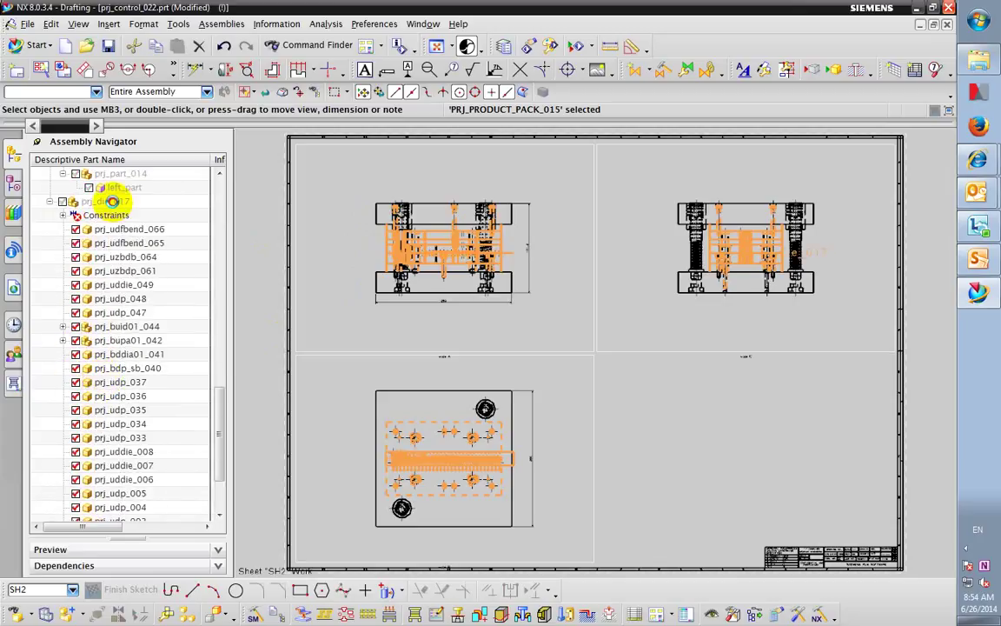
Step: Highlight the whole prj_die_017 assembly and its prj_udp_035 component in turn in the drawing views
click(113, 203)
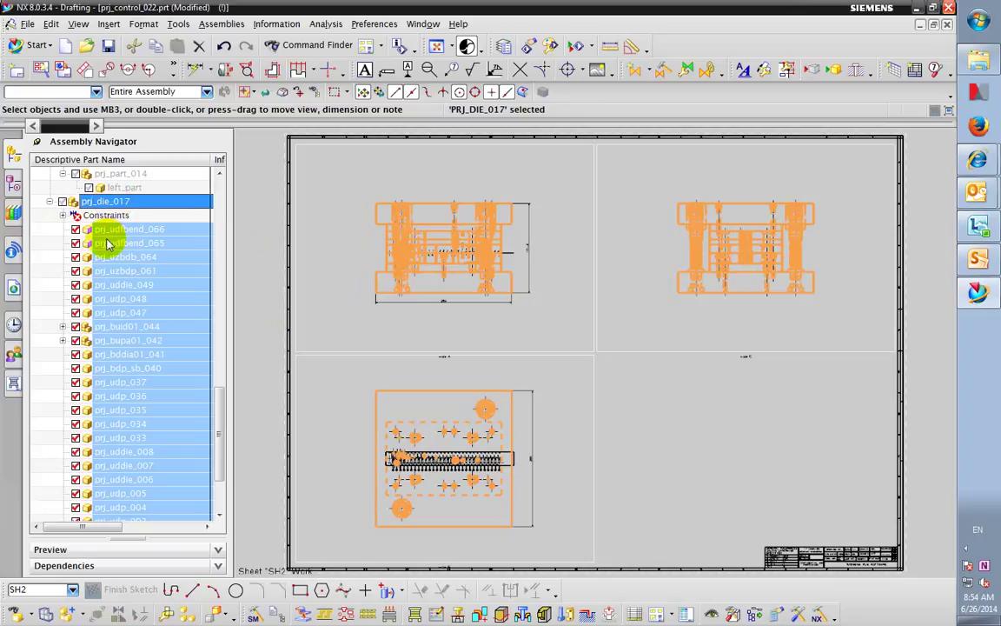
scroll(98, 347, down, 3)
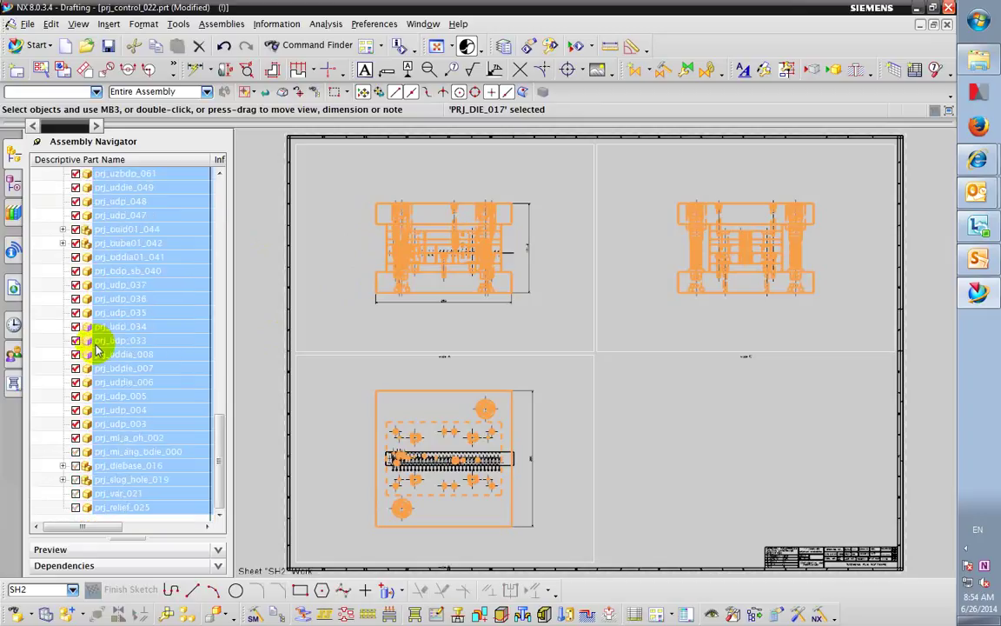
click(128, 315)
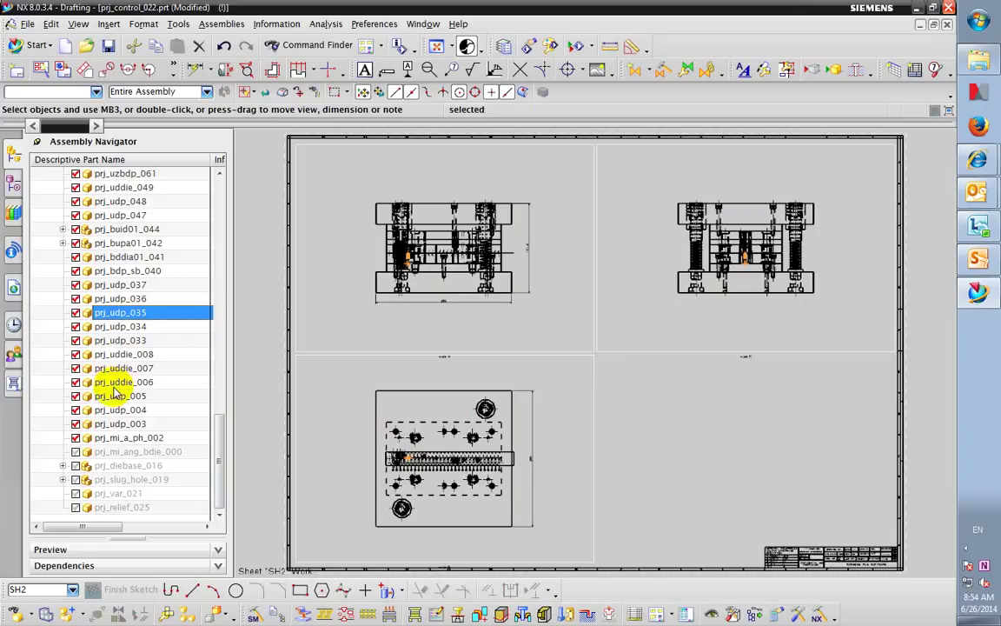
Step: Expand prj_diebase_016 and prj_db_008, and highlight both and prj_sub_002 in turn in the drawing views
click(63, 465)
click(85, 467)
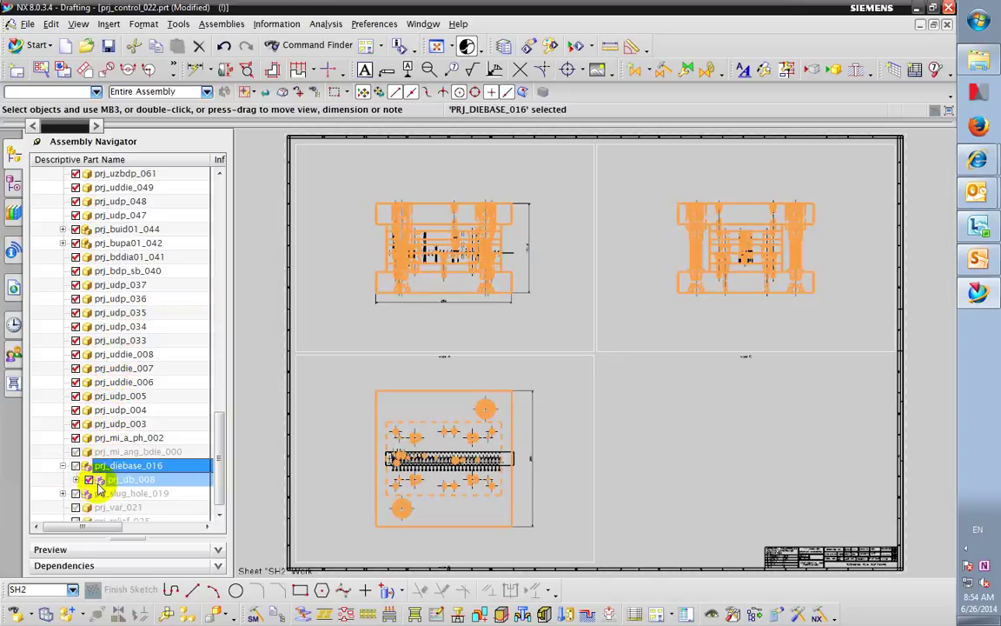
click(76, 480)
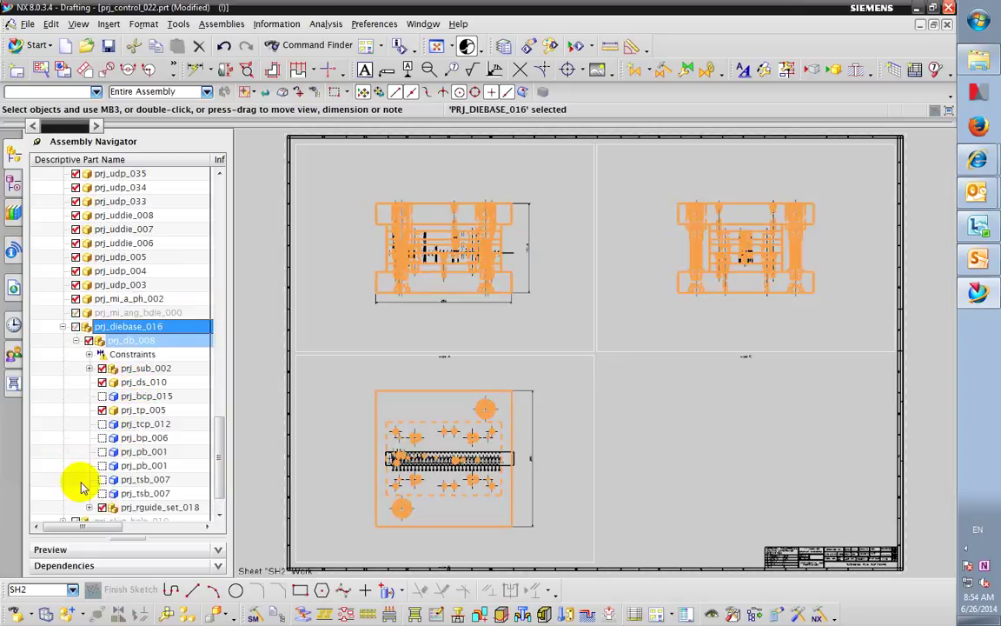
click(136, 342)
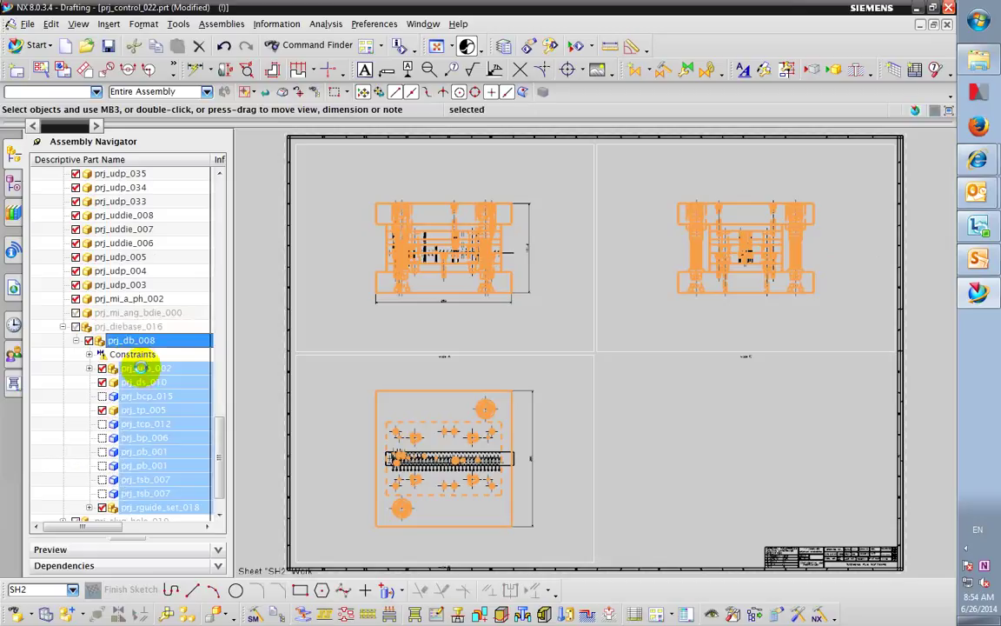
click(139, 368)
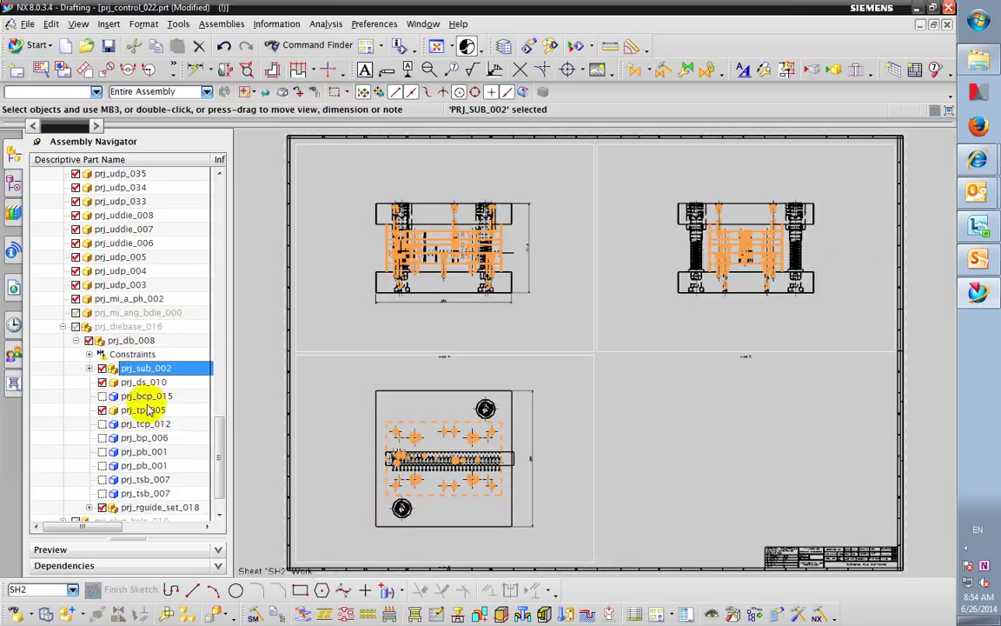
Step: Expand prj_rguide_set_018 under prj_db_008 and highlight the prj_ds_010 plate in the drawing views
scroll(148, 409, down, 1)
click(90, 465)
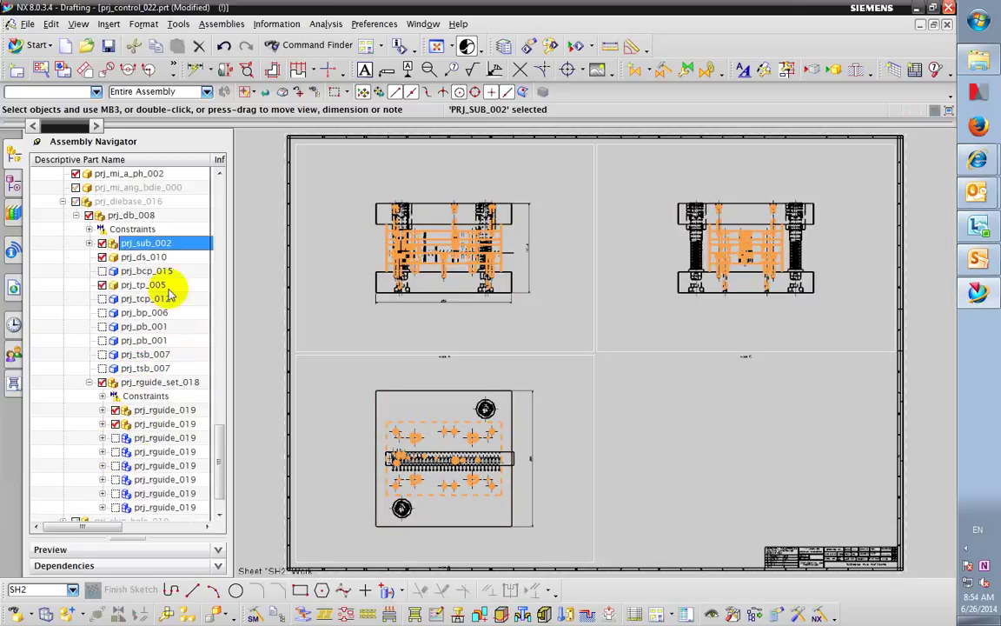
click(162, 258)
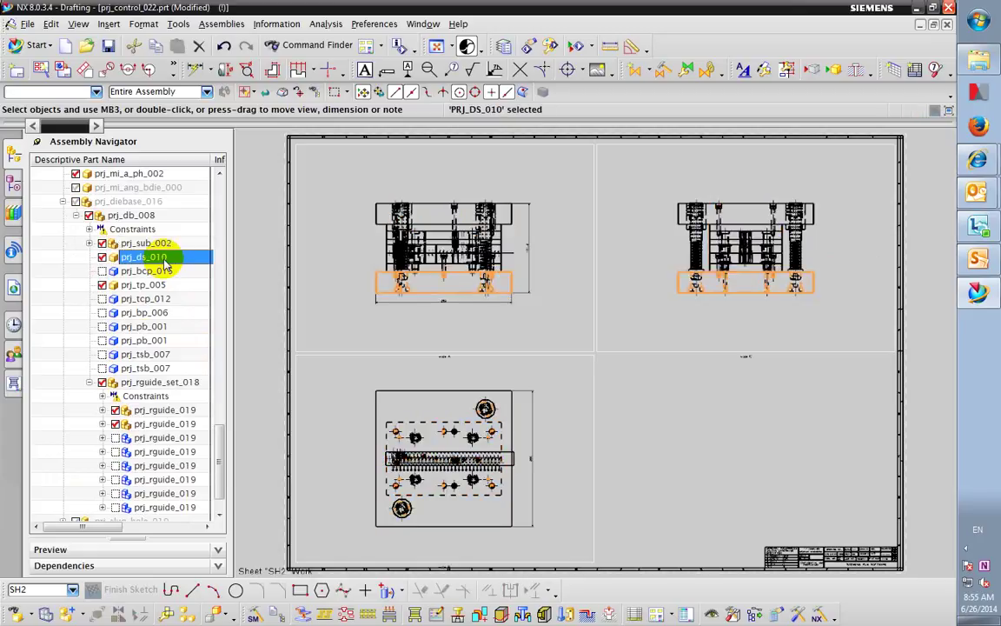
Step: Highlight the prj_tp_005 plate in the drawing views and open it as the displayed part
click(157, 285)
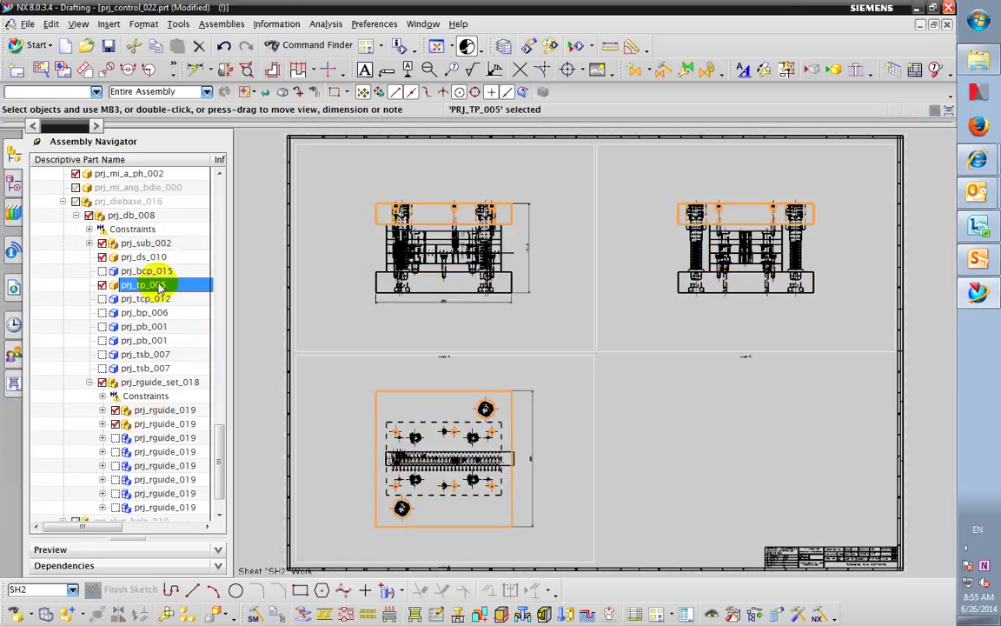
right_click(159, 287)
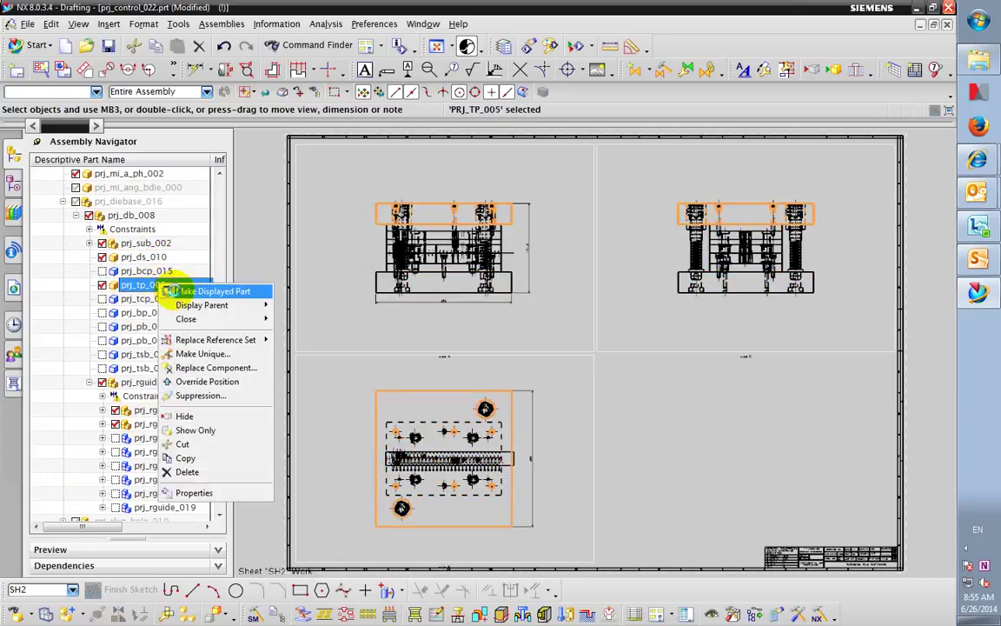
click(170, 291)
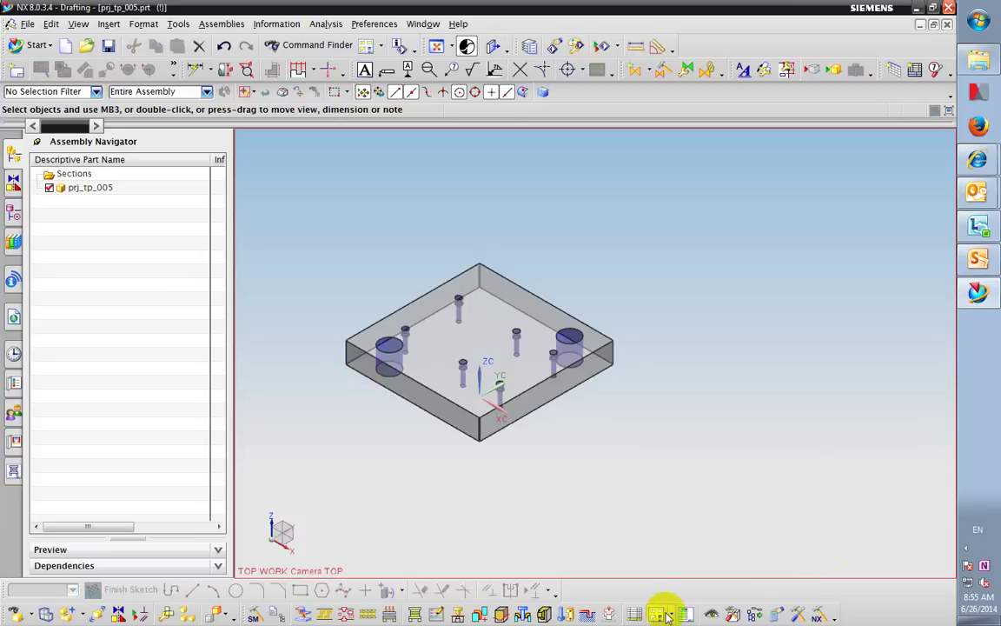
click(674, 615)
click(686, 590)
click(87, 188)
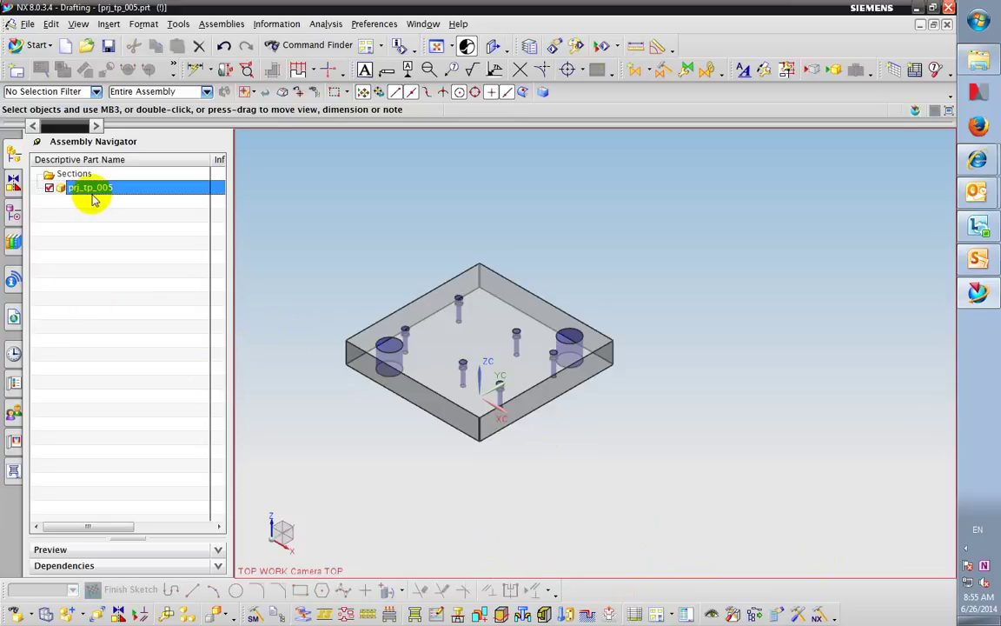
click(40, 46)
click(85, 328)
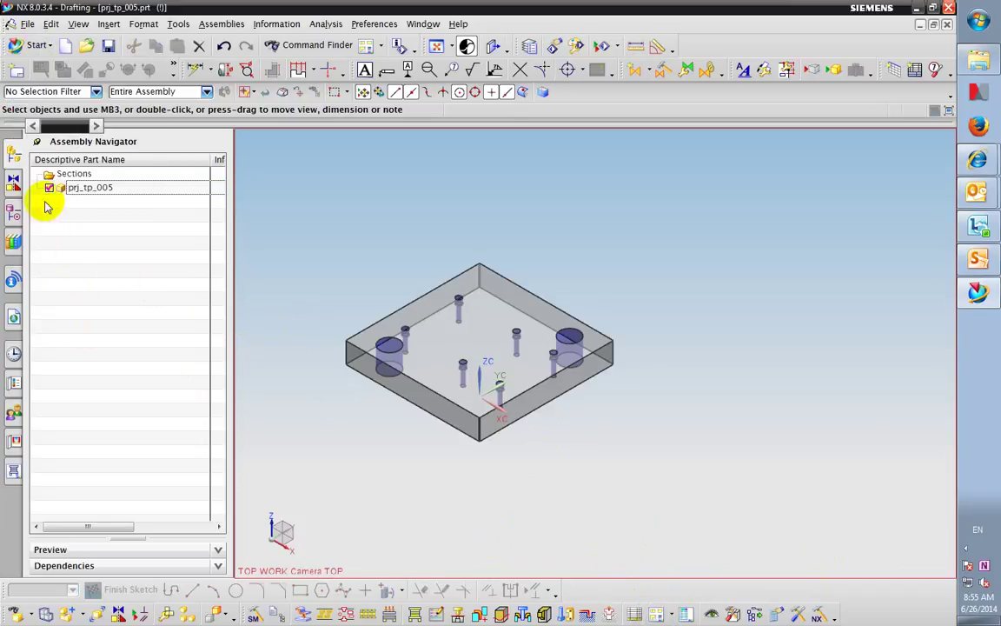
click(17, 183)
Step: Create a new drawing sheet in standard size A0 - 841 x 1189 at scale 1:1, named Sheet 1
click(17, 72)
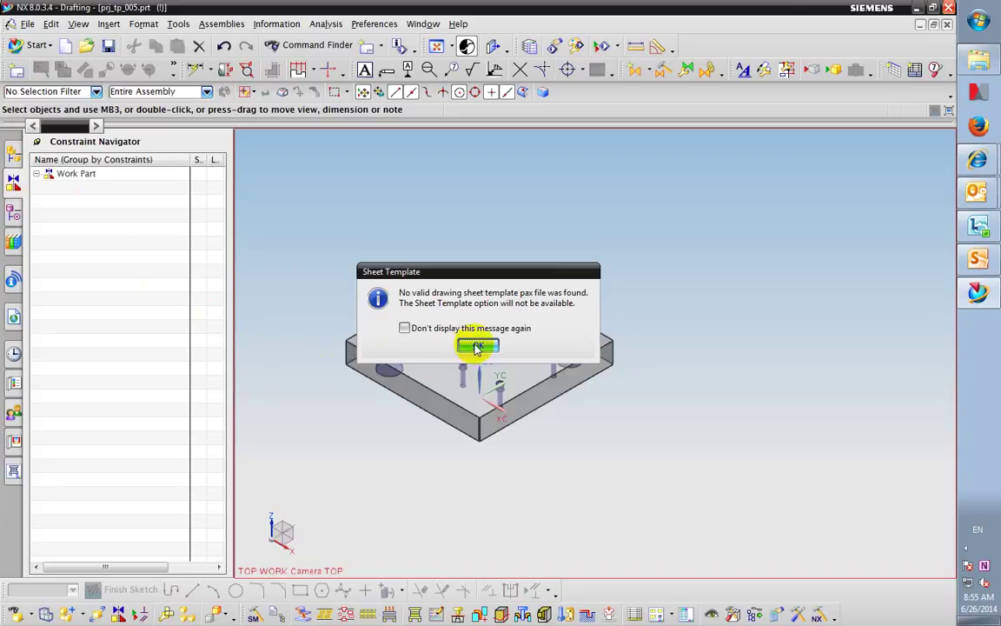
click(477, 346)
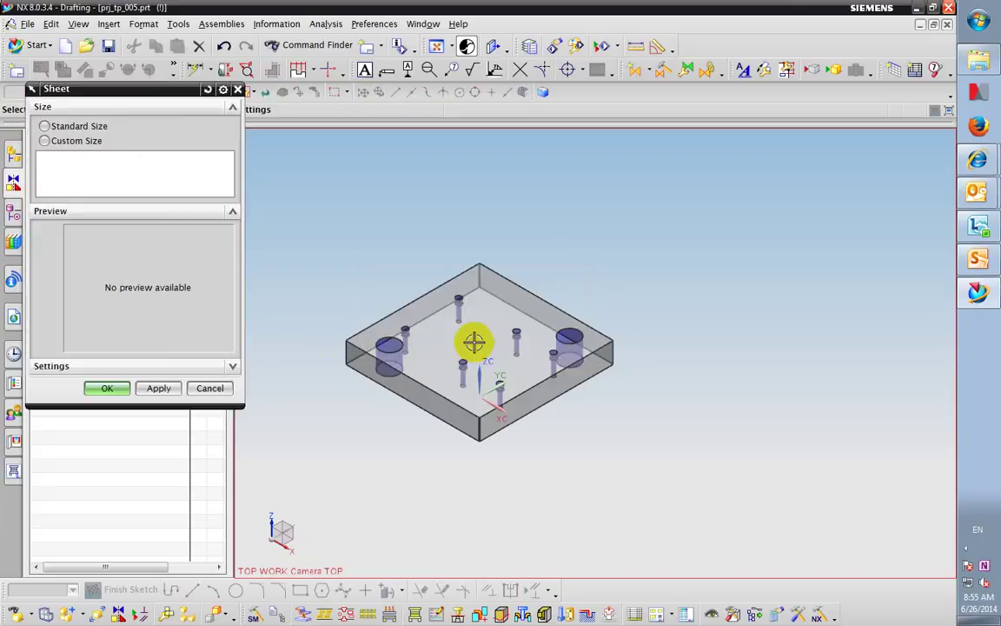
click(73, 127)
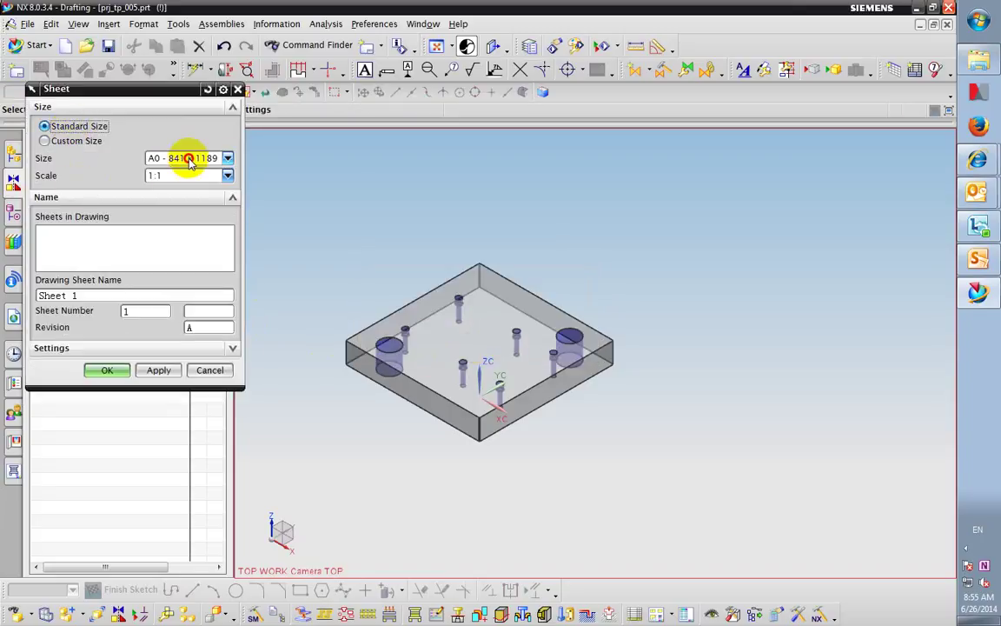
click(188, 159)
click(181, 220)
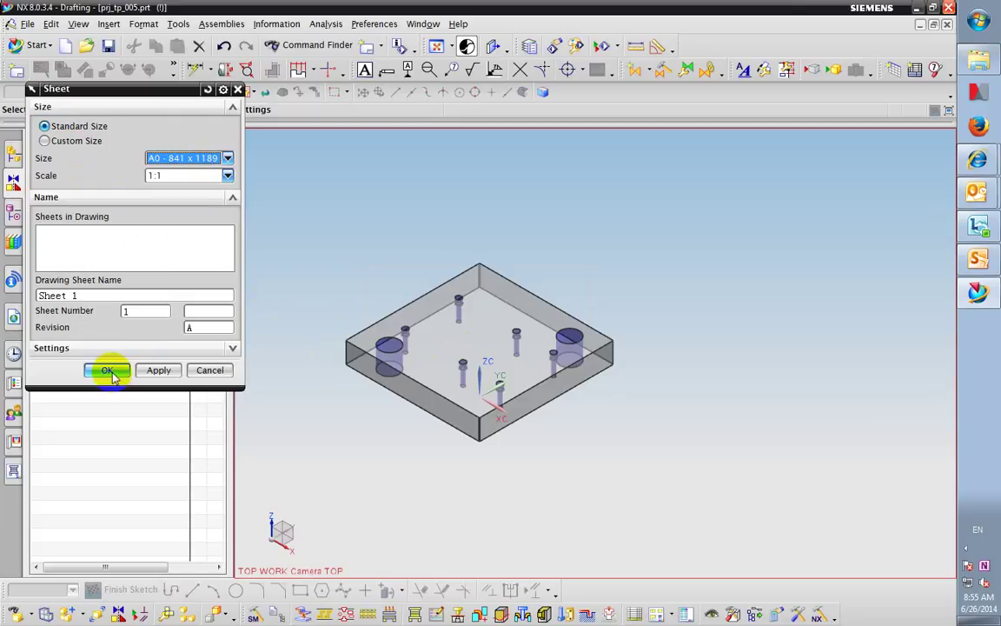
click(107, 371)
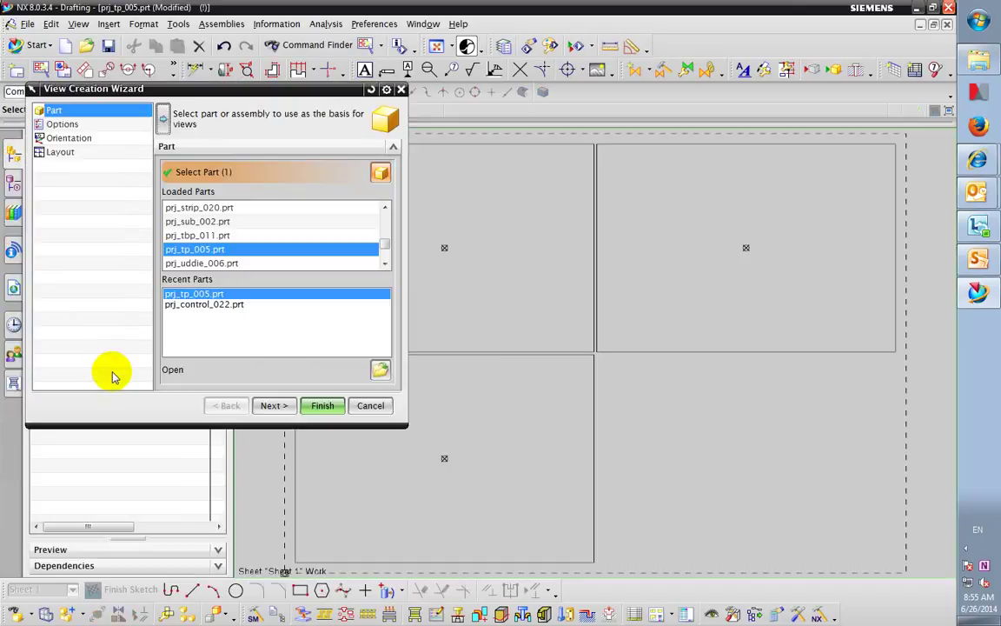
Step: Use prj_tp_005.prt as the basis for the drawing views and turn off the view labels
click(272, 406)
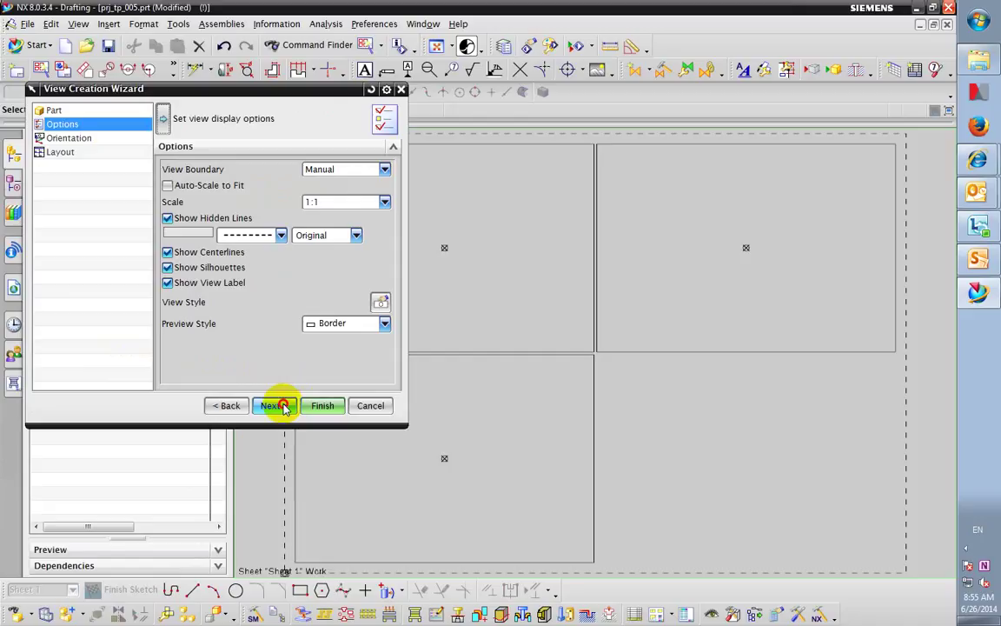
click(273, 405)
click(226, 405)
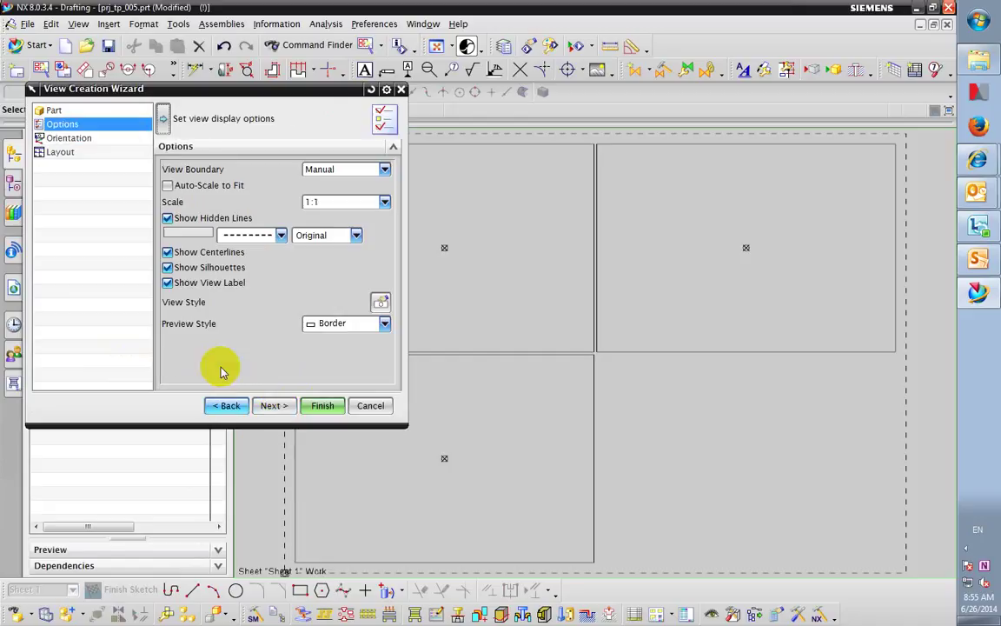
click(170, 283)
Step: Keep Front as the parent orientation, add an isometric view to the automatic layout, and generate the views
click(265, 405)
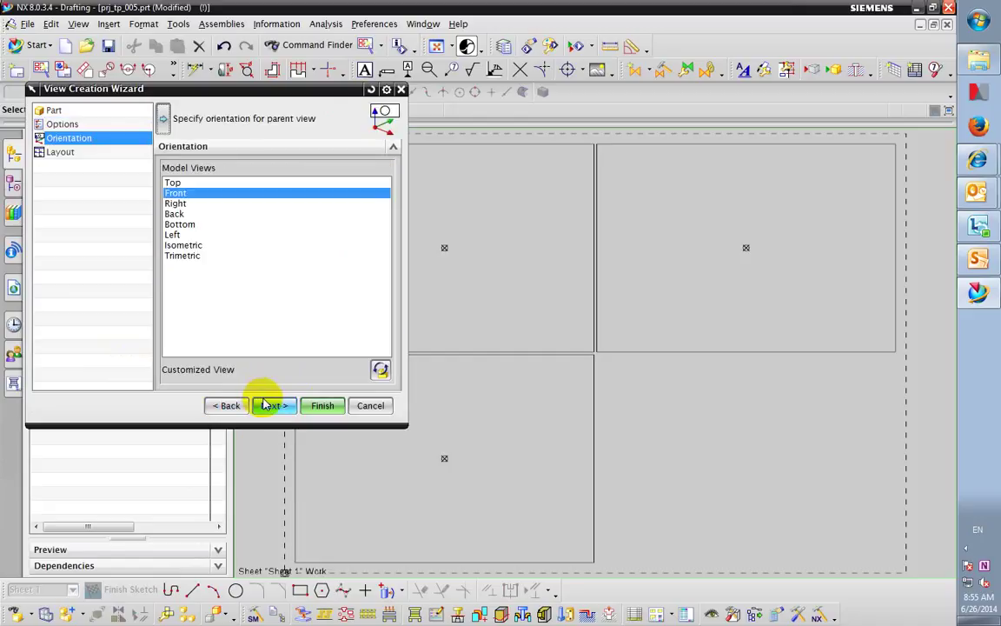
click(265, 405)
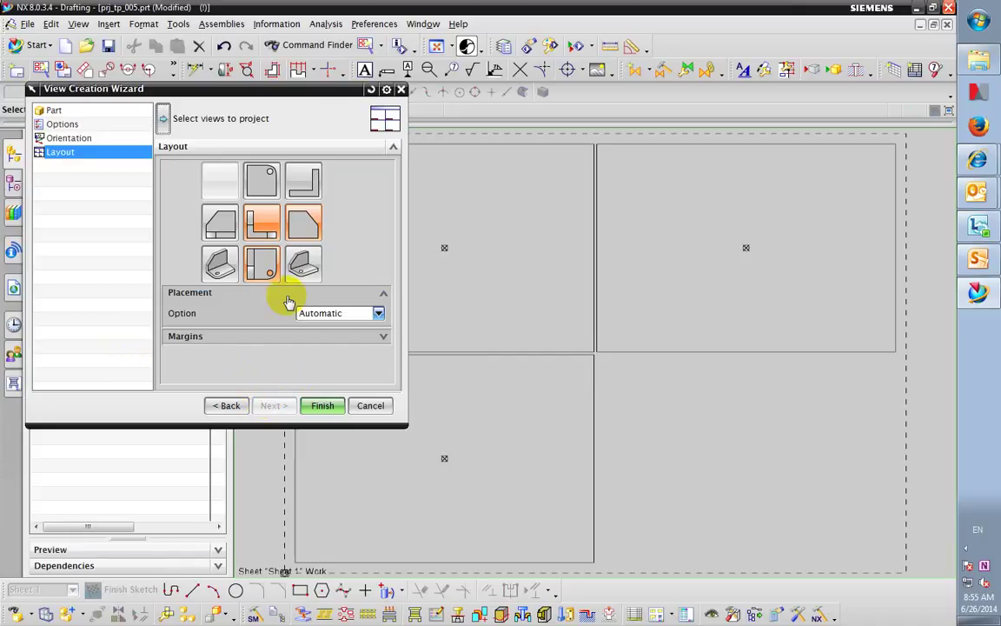
click(303, 263)
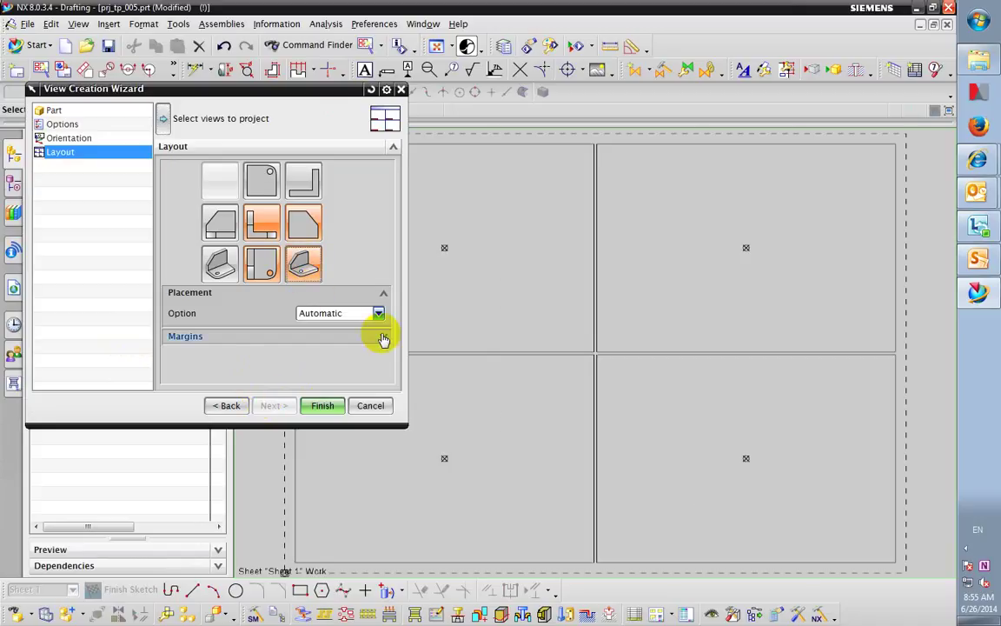
click(323, 404)
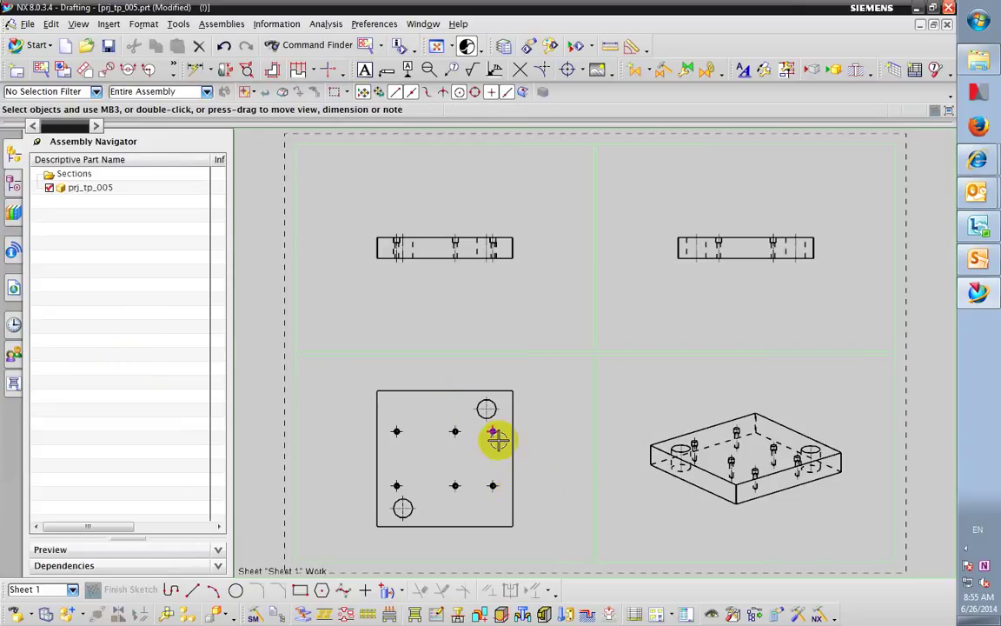
Step: Add an inferred dimension for the plate's thickness beside the left edge of the front view
scroll(487, 466, up, 2)
scroll(490, 511, down, 4)
scroll(494, 519, up, 3)
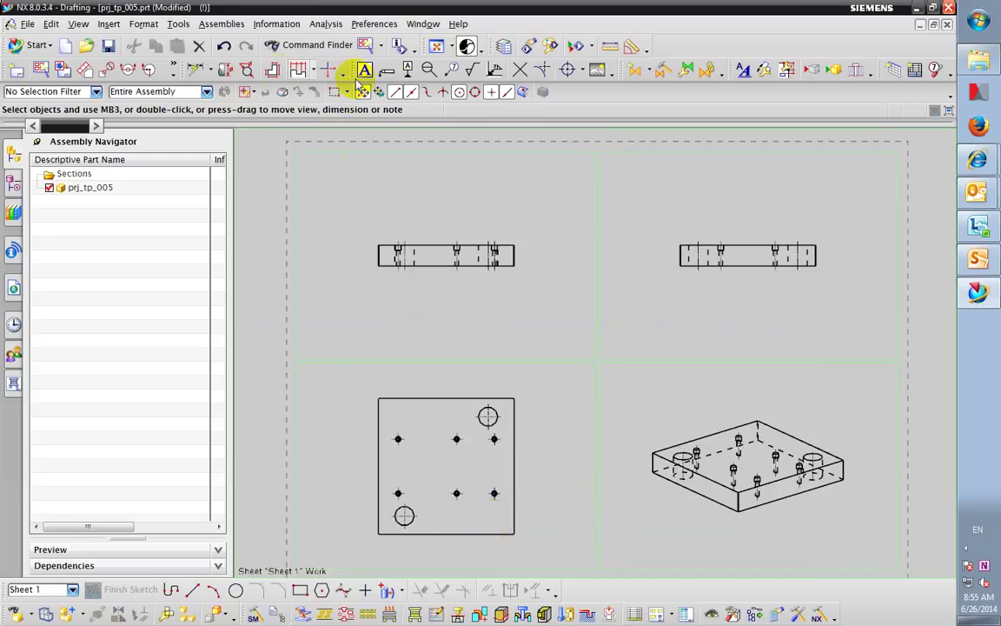
click(194, 70)
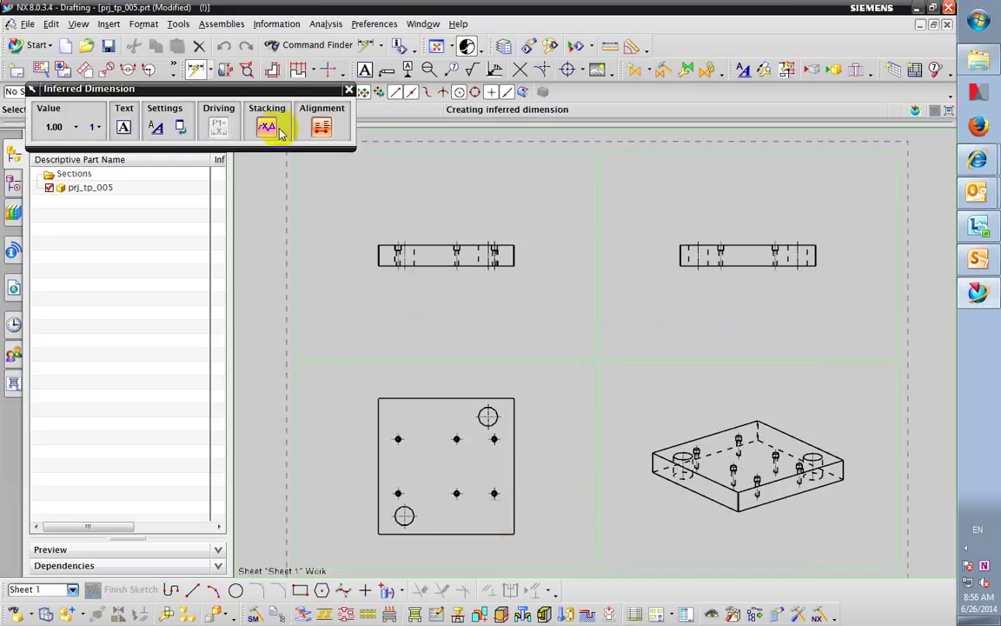
scroll(420, 263, up, 4)
scroll(348, 351, up, 3)
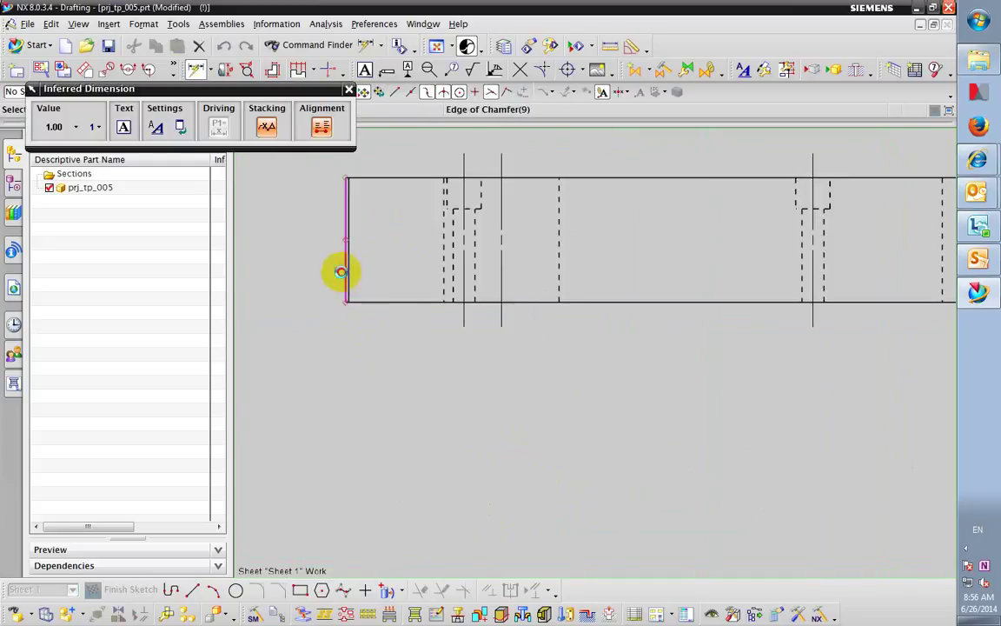
click(341, 272)
scroll(317, 335, down, 3)
scroll(674, 330, up, 3)
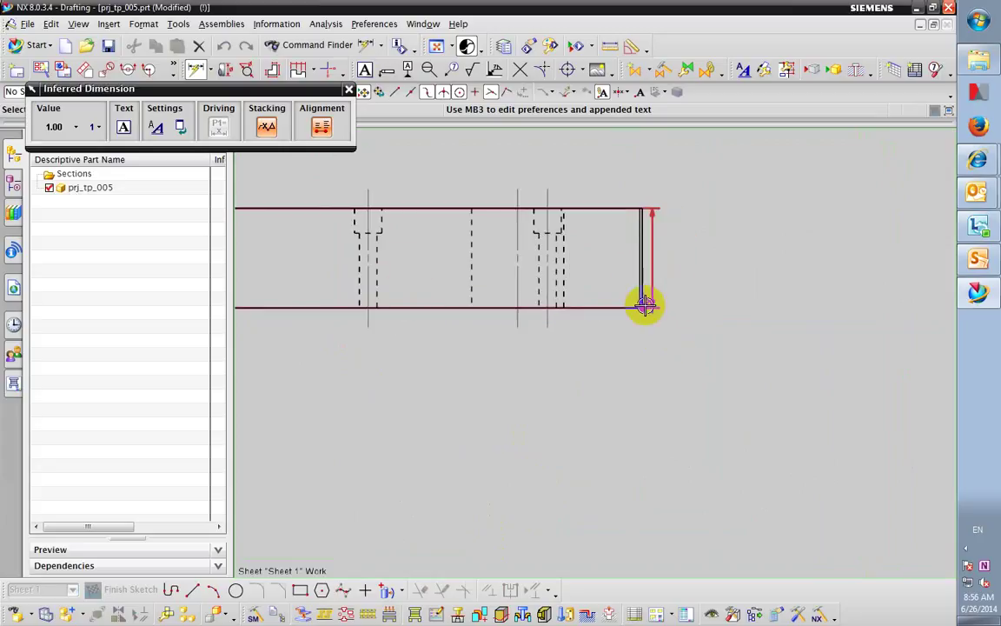
scroll(645, 305, down, 3)
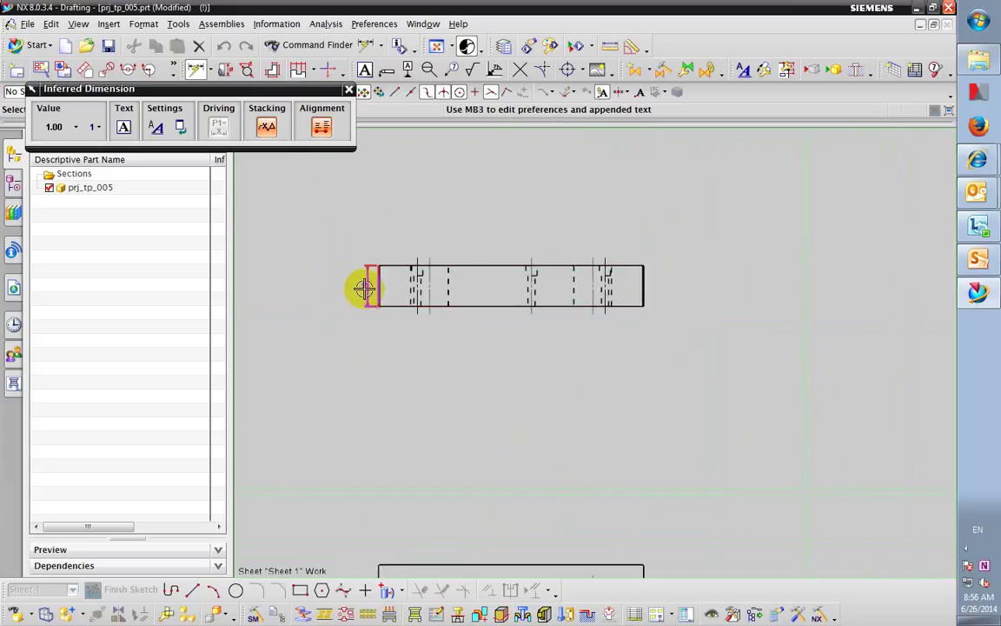
scroll(364, 289, up, 3)
scroll(351, 356, down, 3)
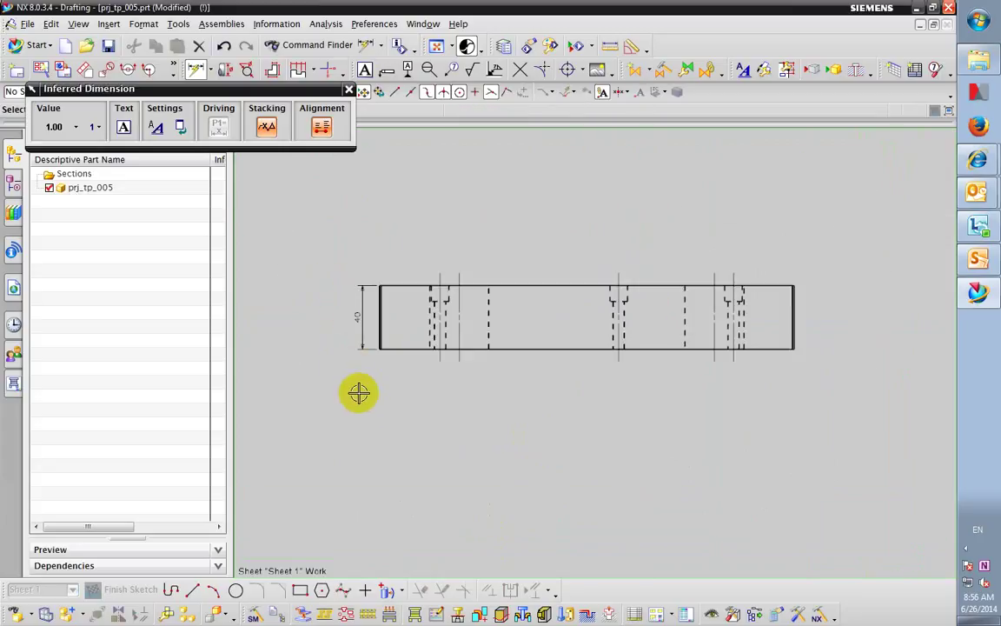
Step: Dimension the plate's overall width between its two side edges, placed below the front view
scroll(358, 401, up, 1)
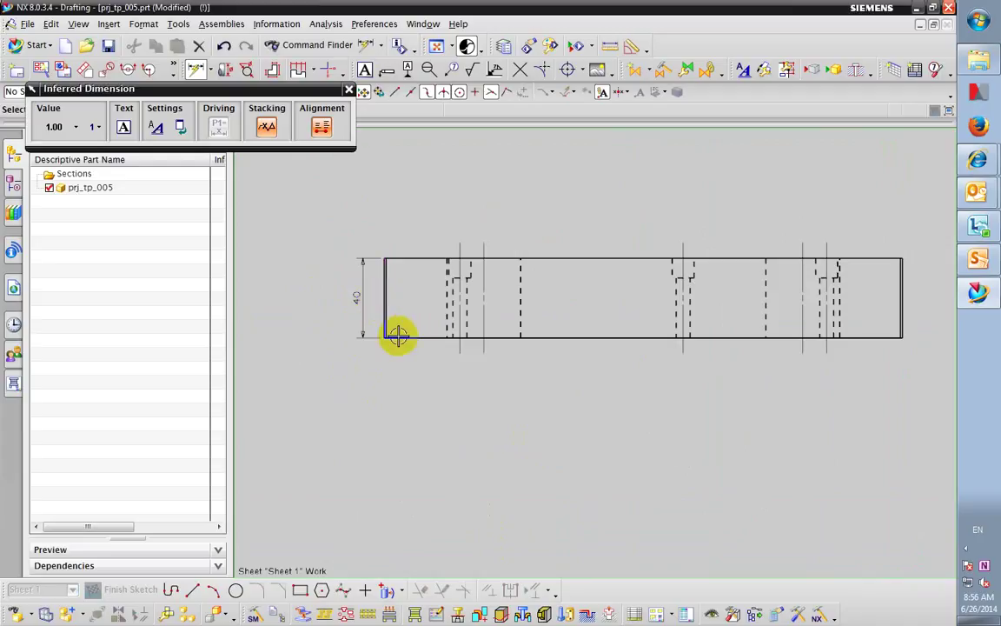
click(380, 309)
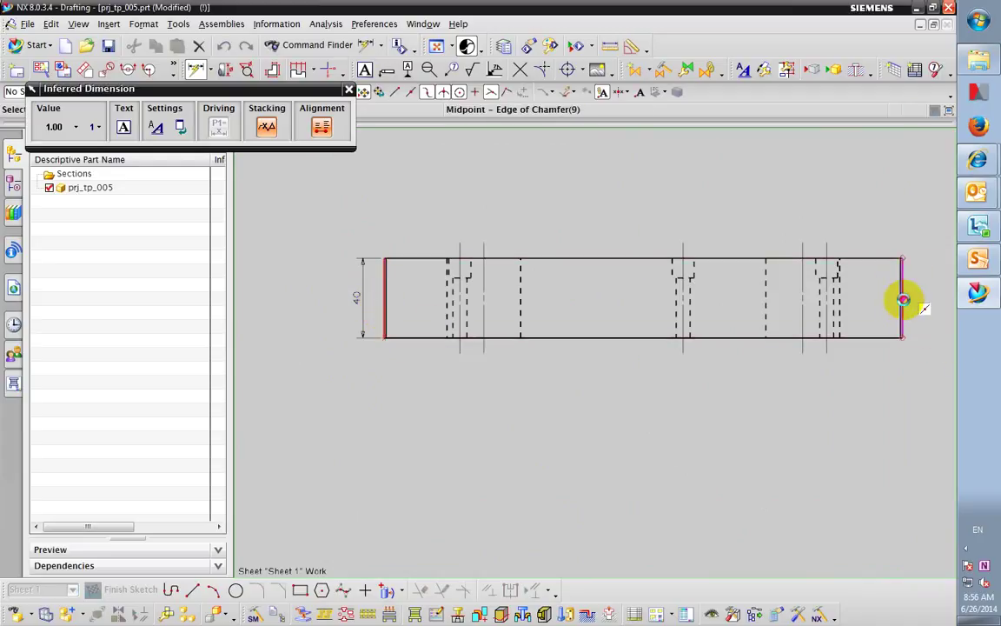
click(903, 299)
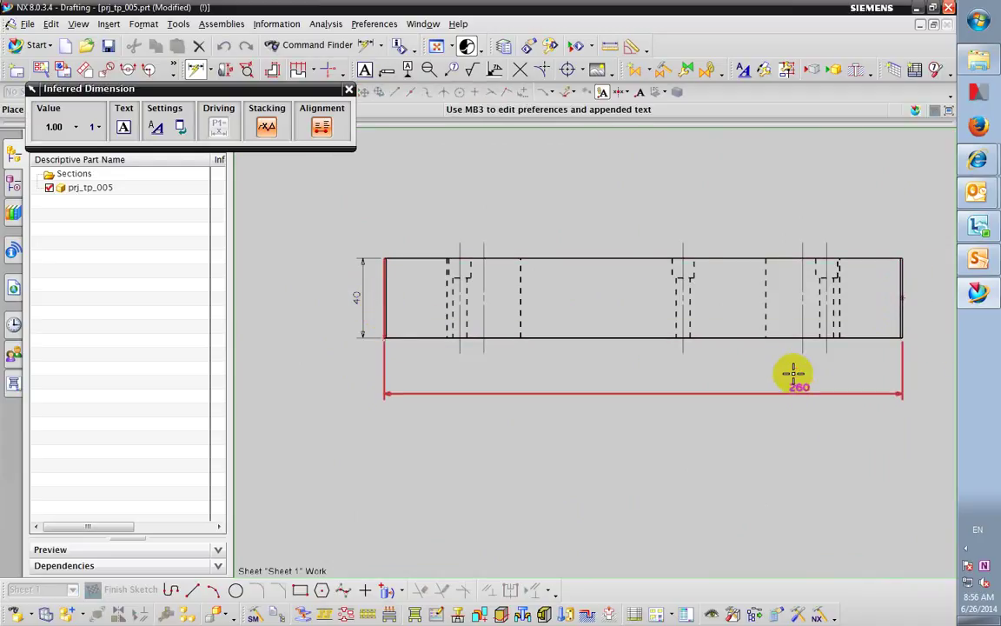
click(638, 375)
Step: Dimension the plate's vertical overall length in the plan view, placed beside its right edge
scroll(624, 404, down, 1)
scroll(649, 364, up, 2)
scroll(601, 362, down, 3)
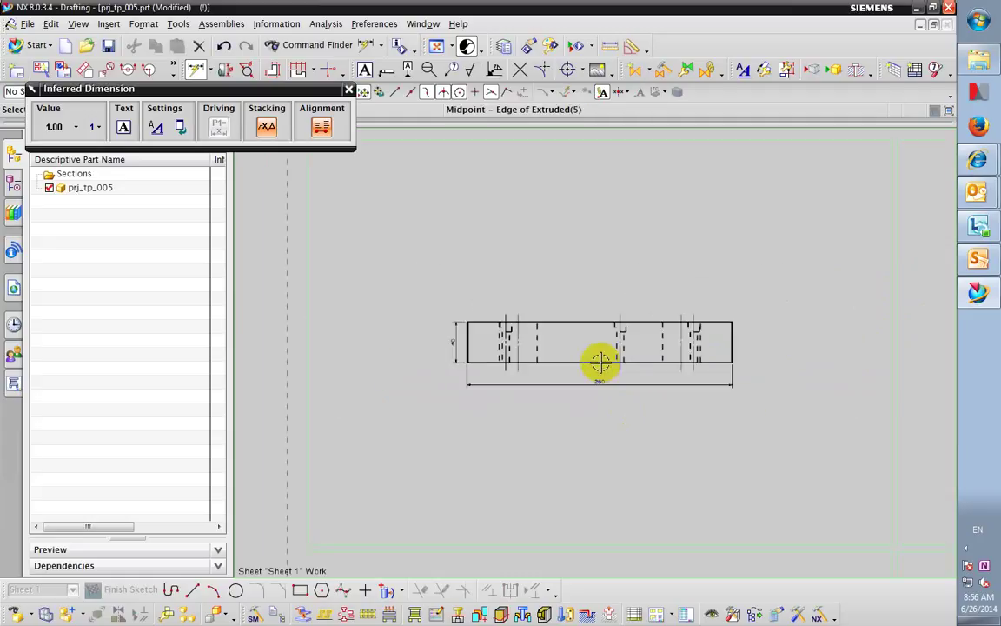
scroll(623, 484, down, 3)
scroll(693, 540, up, 2)
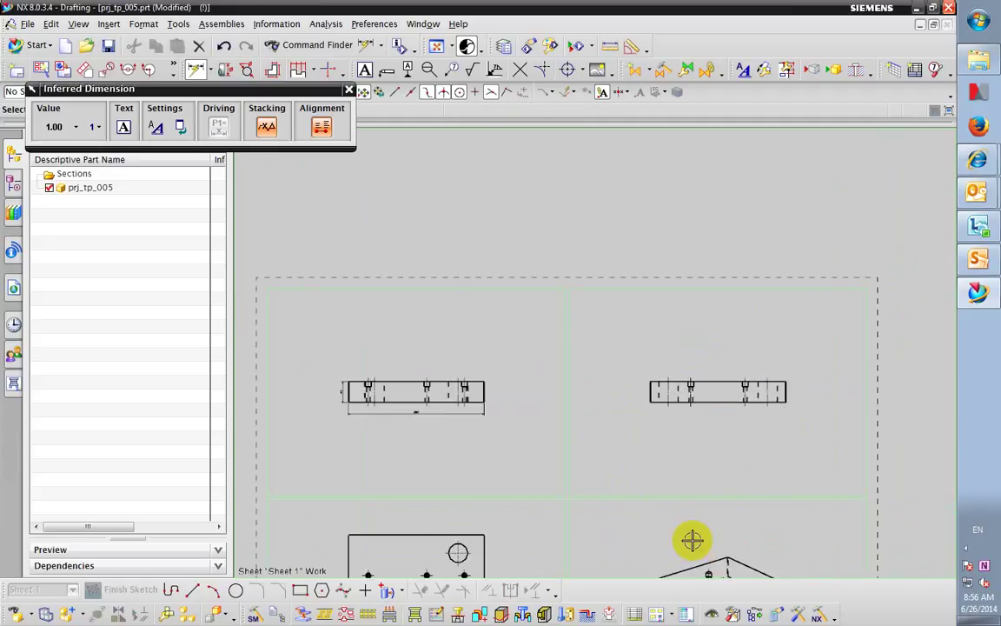
scroll(586, 567, down, 2)
scroll(594, 534, up, 5)
scroll(646, 509, down, 3)
scroll(668, 570, up, 1)
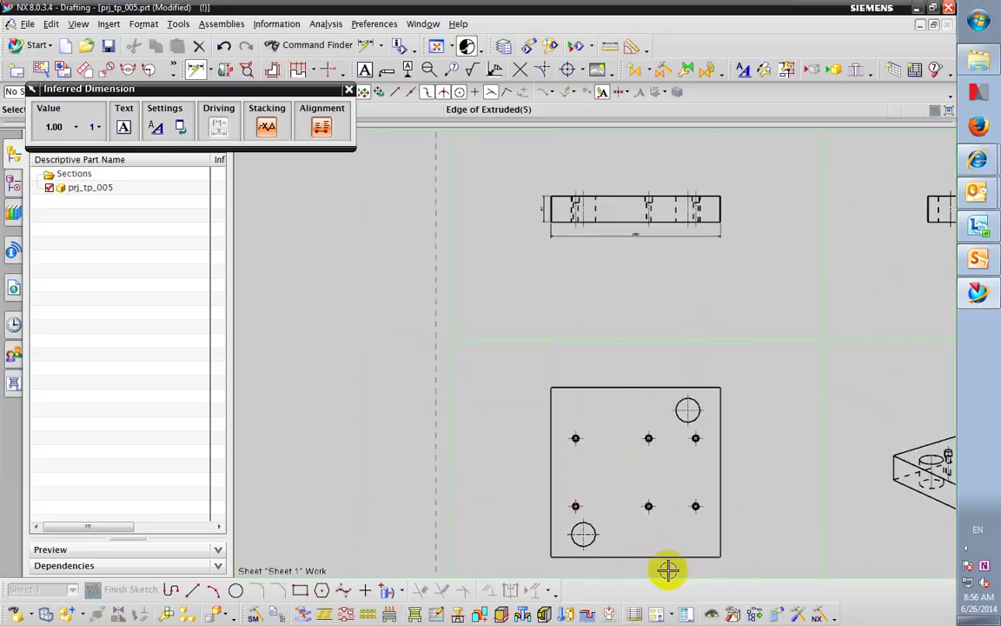
scroll(817, 306, up, 4)
scroll(791, 238, down, 3)
click(773, 213)
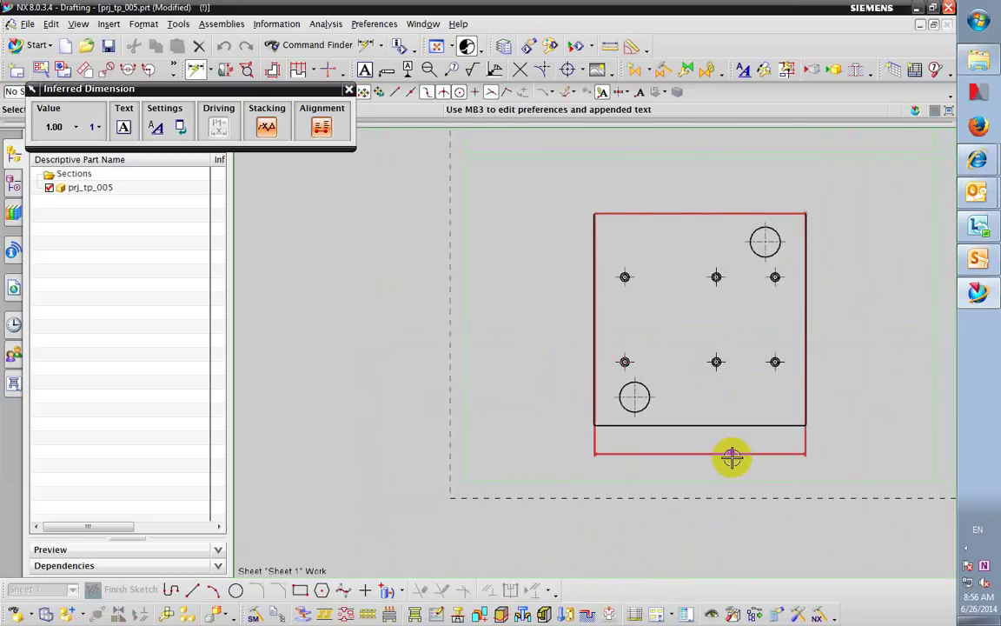
click(827, 341)
Step: Dimension the diameter of the large hole near the plate's upper right corner in the plan view, placed outside the circle
scroll(782, 270, up, 2)
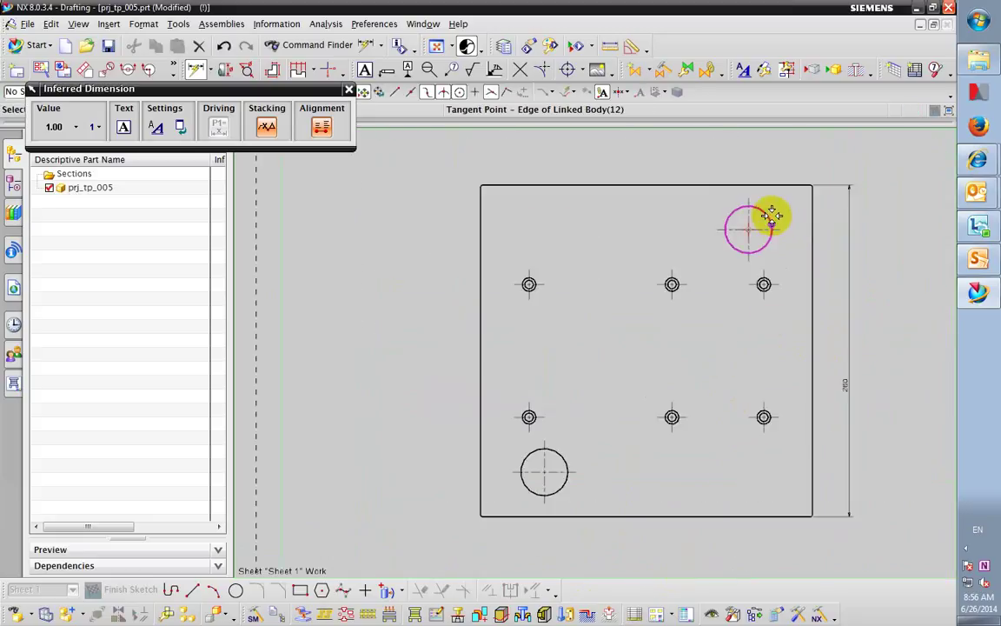
click(772, 215)
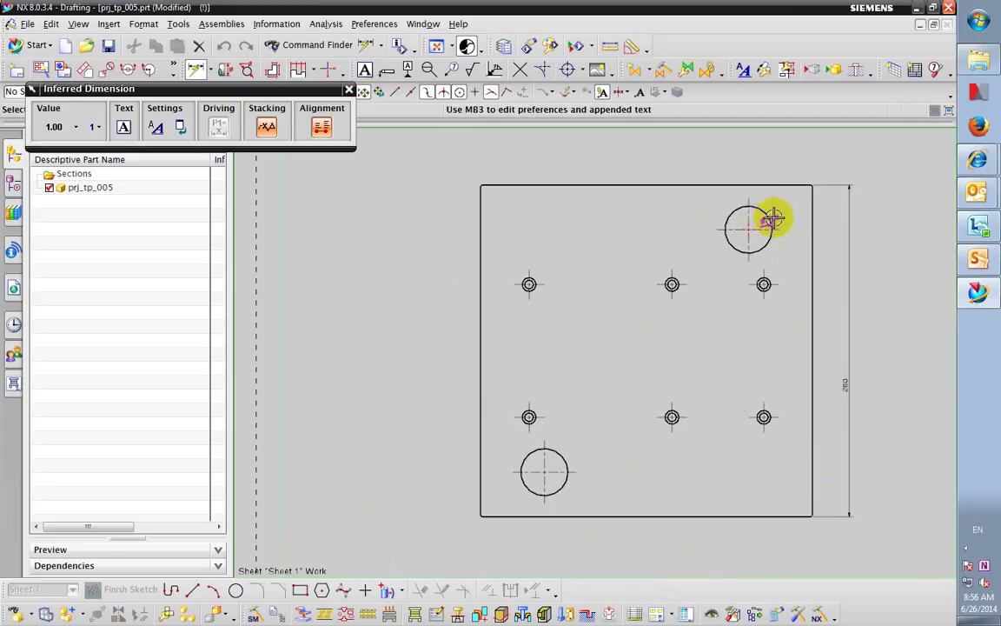
scroll(755, 217, down, 1)
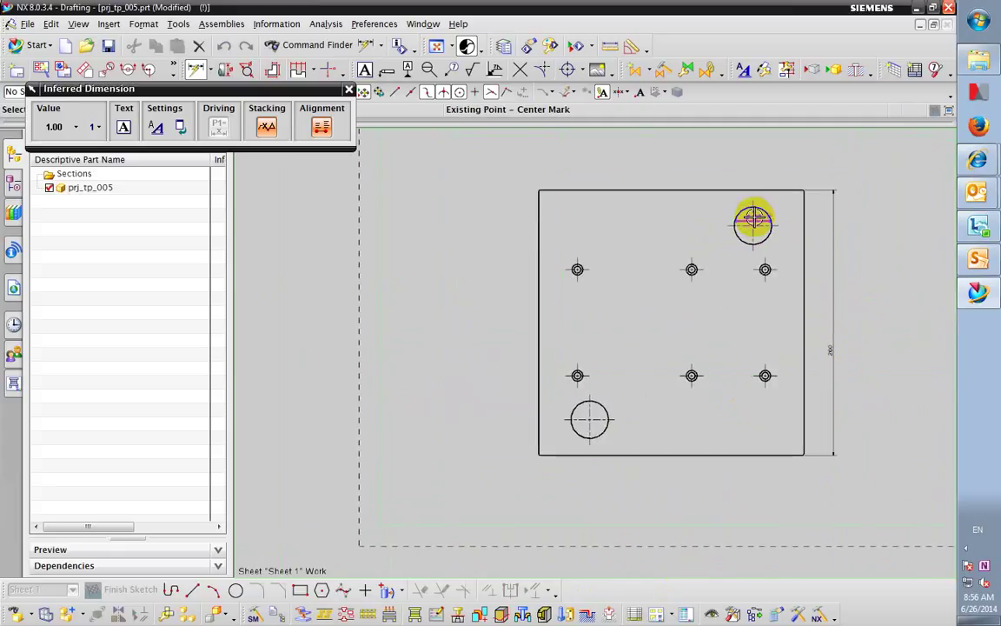
scroll(754, 221, up, 3)
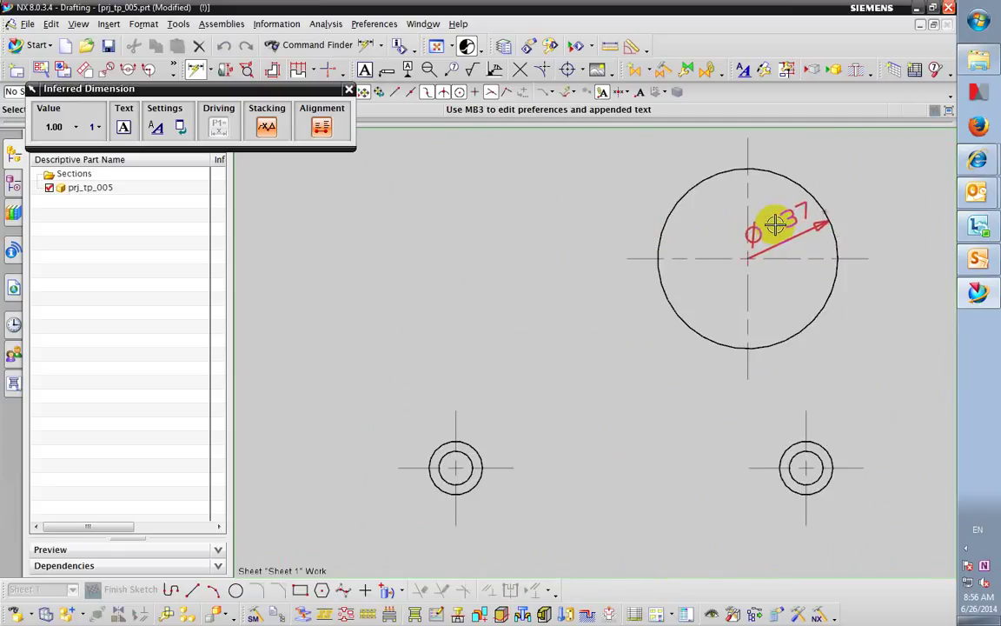
click(839, 163)
Step: Dimension the inner and outer diameters of the middle counterbored hole in the plan view's upper row, placed outside the circles
scroll(616, 364, down, 4)
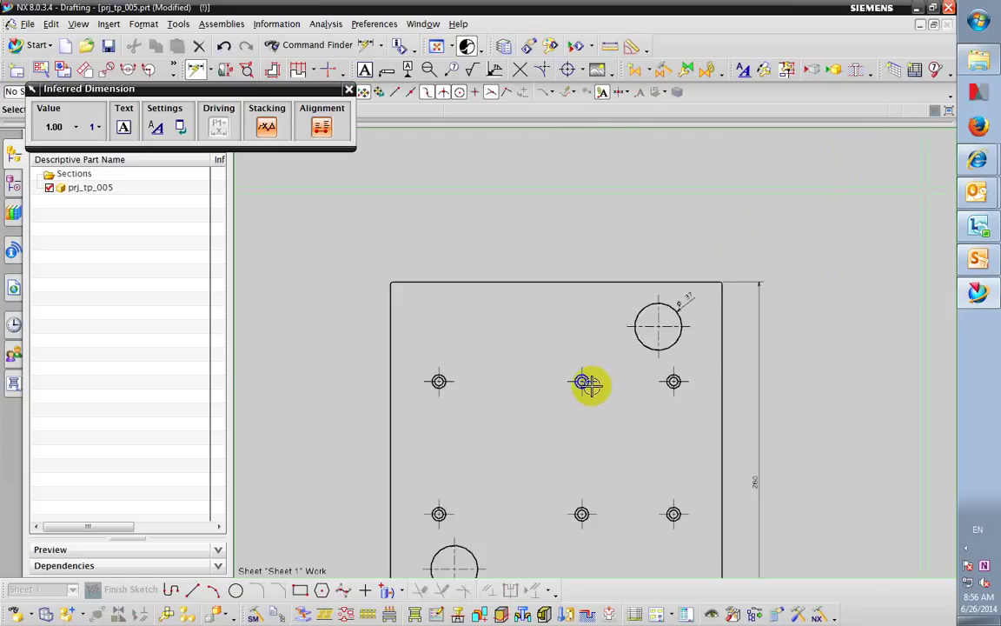
scroll(588, 385, up, 5)
click(547, 346)
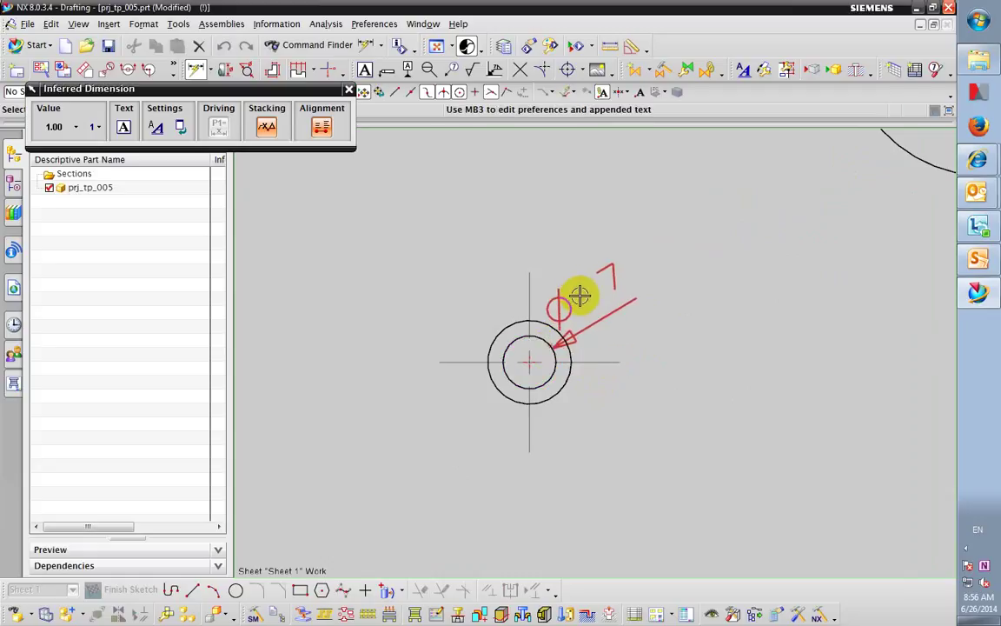
click(577, 289)
click(565, 381)
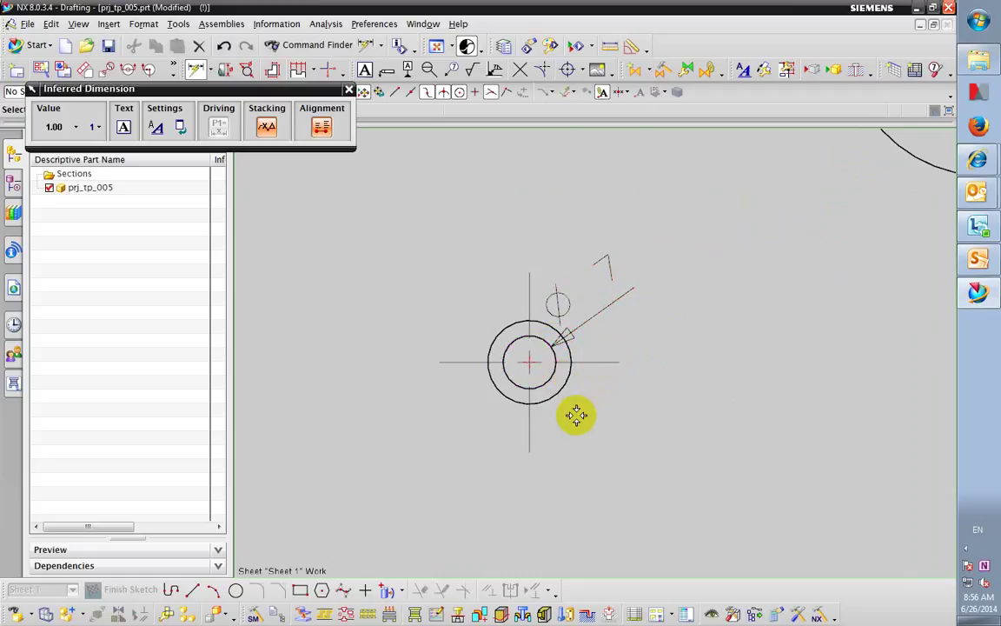
click(696, 395)
scroll(736, 372, down, 6)
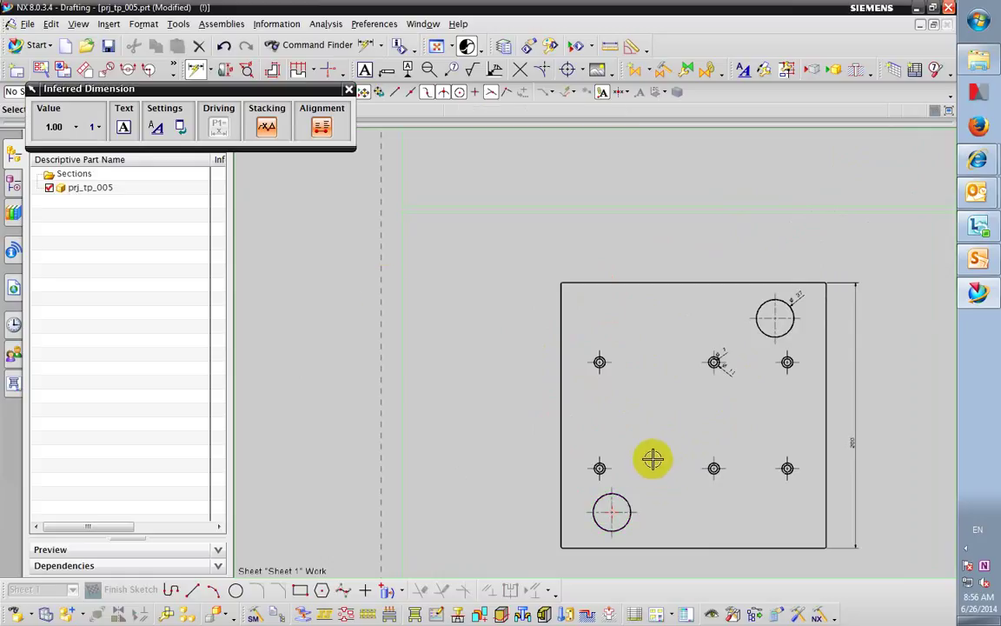
click(348, 89)
Step: Add an inferred dimension for the depth of the left counterbore in the side view, with its text above the plate's upper edge
scroll(493, 280, down, 4)
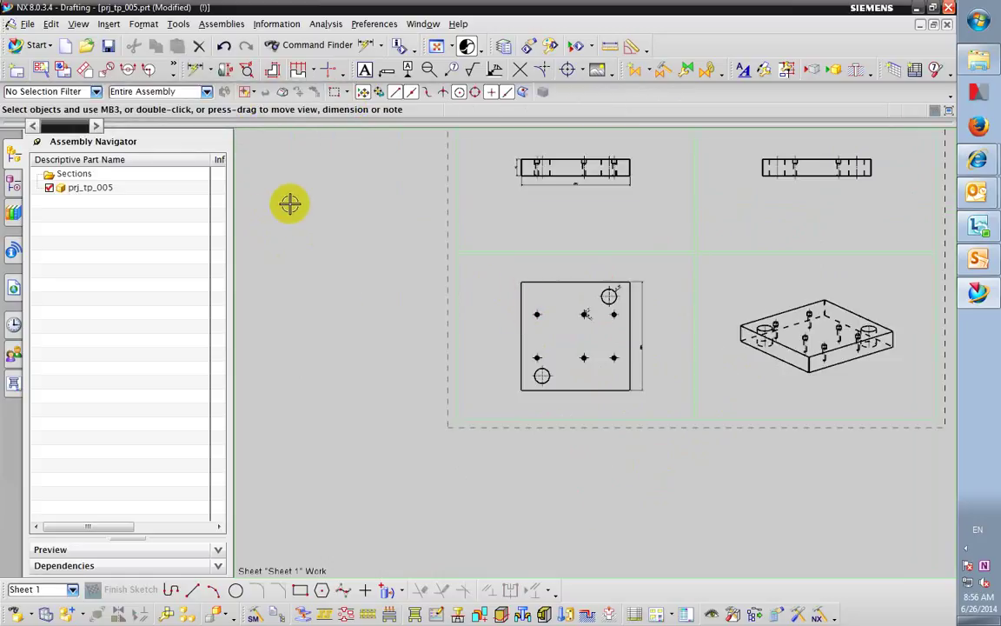
click(439, 45)
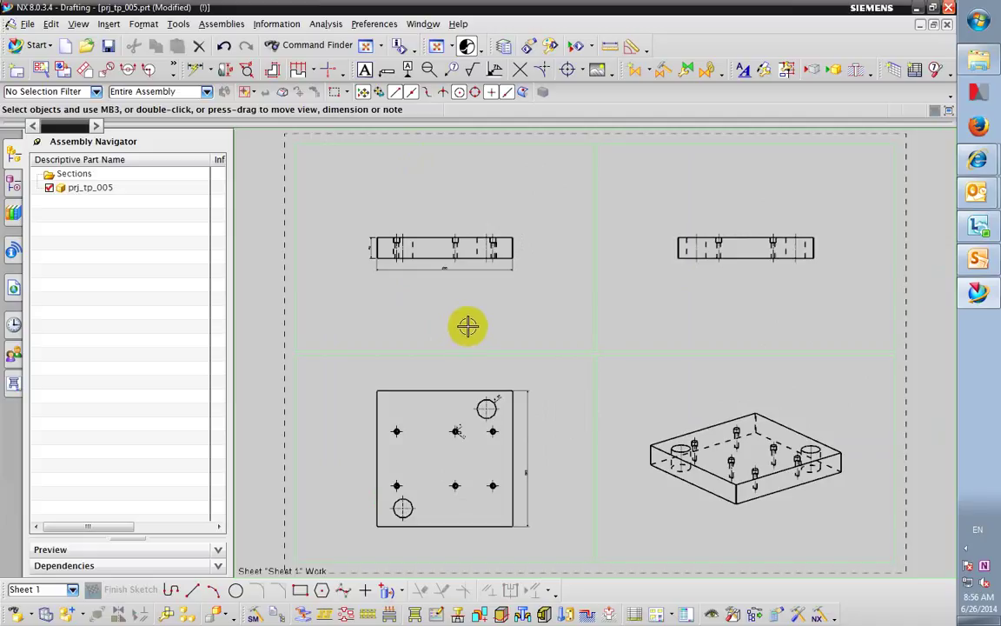
scroll(674, 247, up, 5)
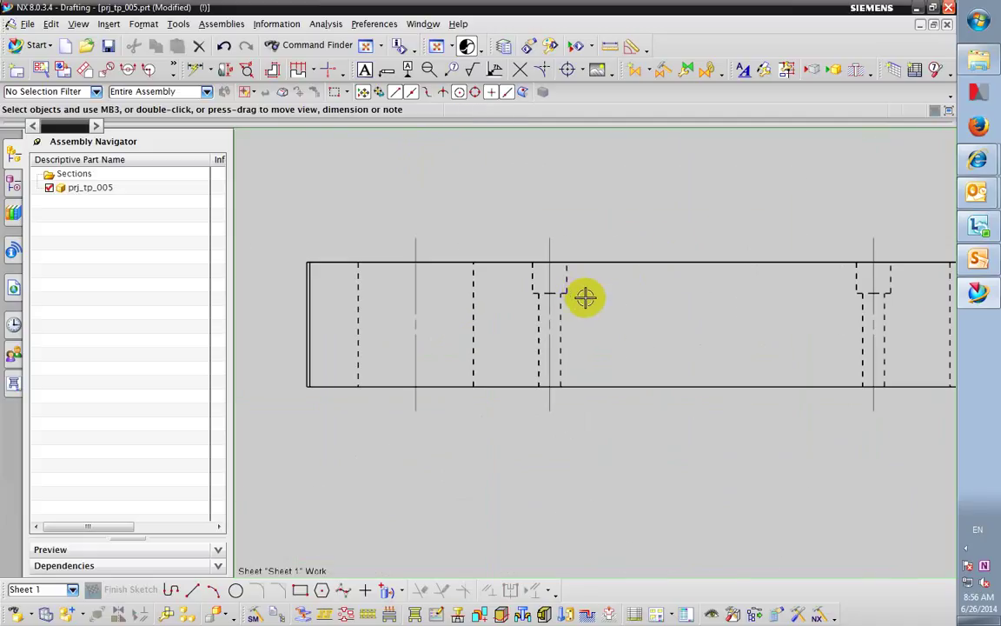
click(195, 69)
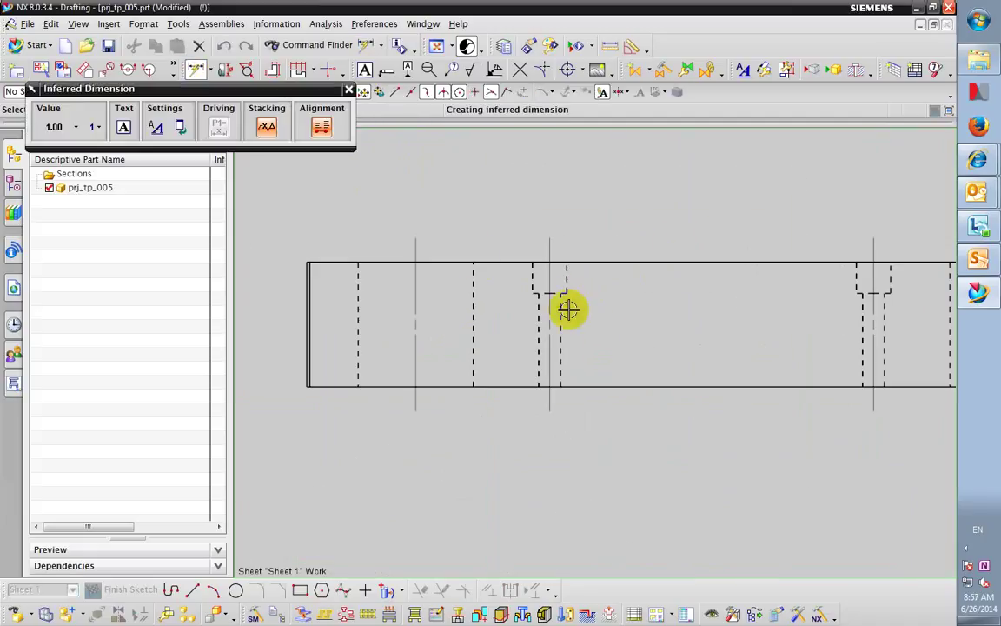
click(567, 294)
click(572, 263)
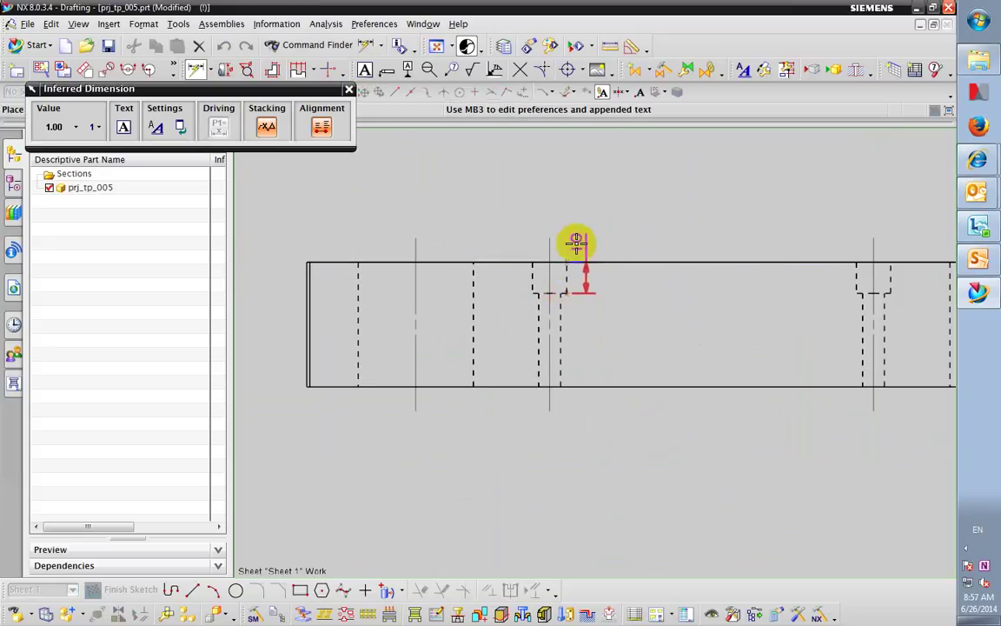
click(576, 243)
Step: Dimension the vertical distance from the left counterbore's floor to the plate's lower edge in the side view, aligned with the counterbore depth dimension
click(563, 317)
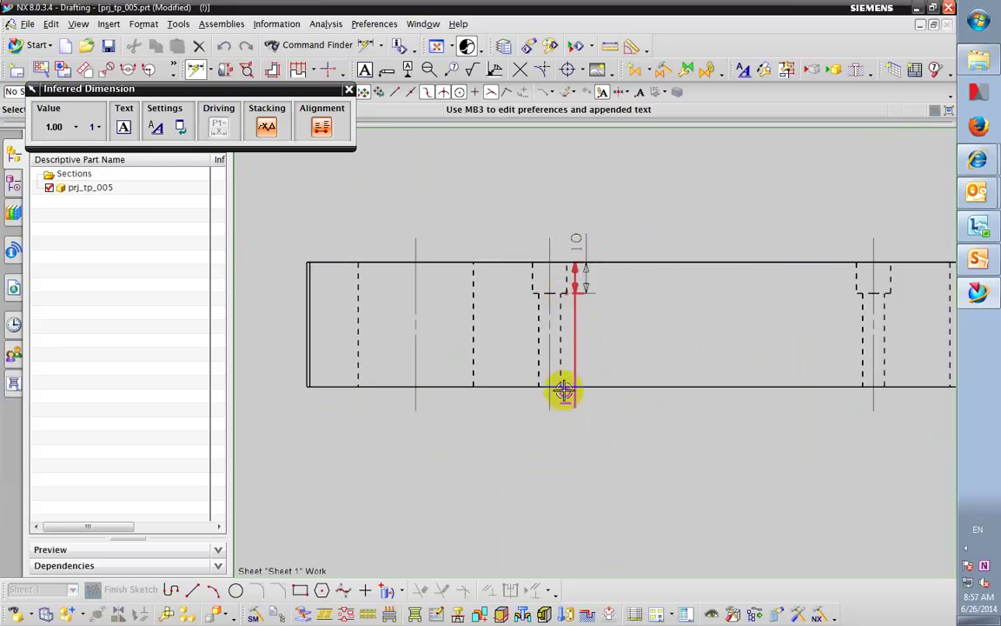
click(561, 388)
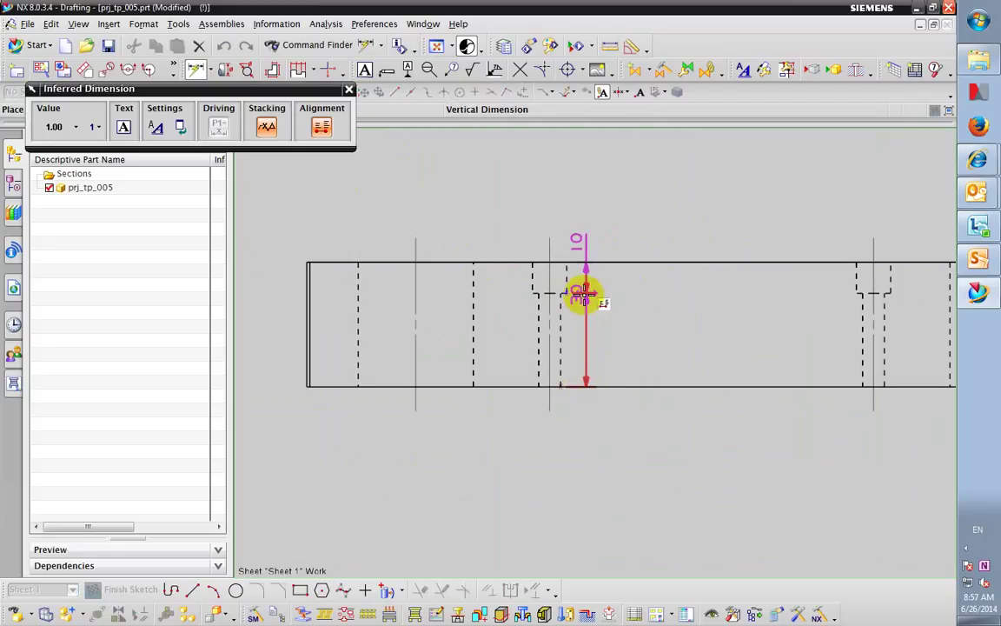
click(581, 296)
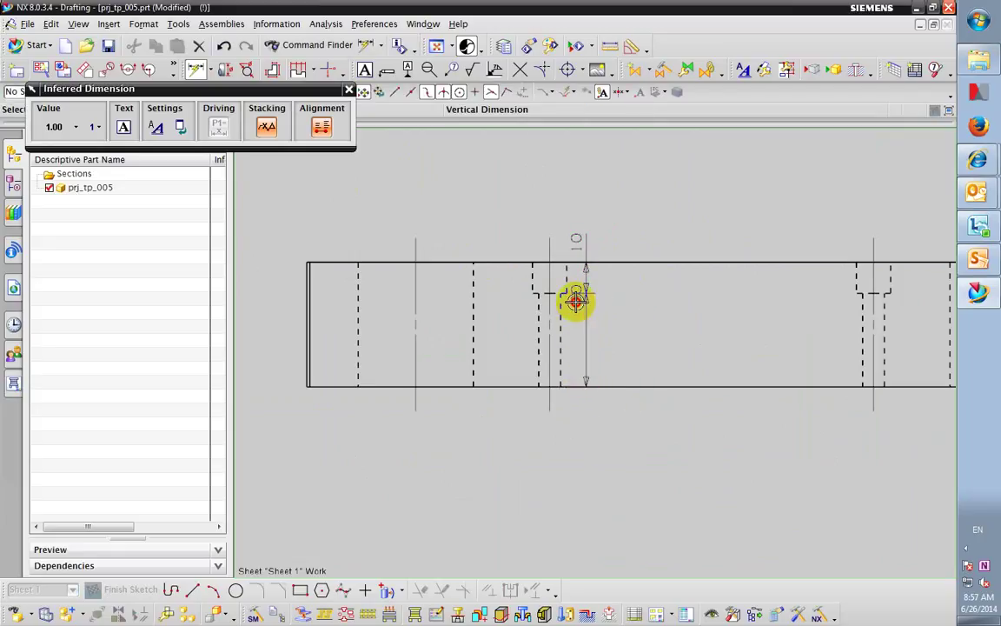
key(Escape)
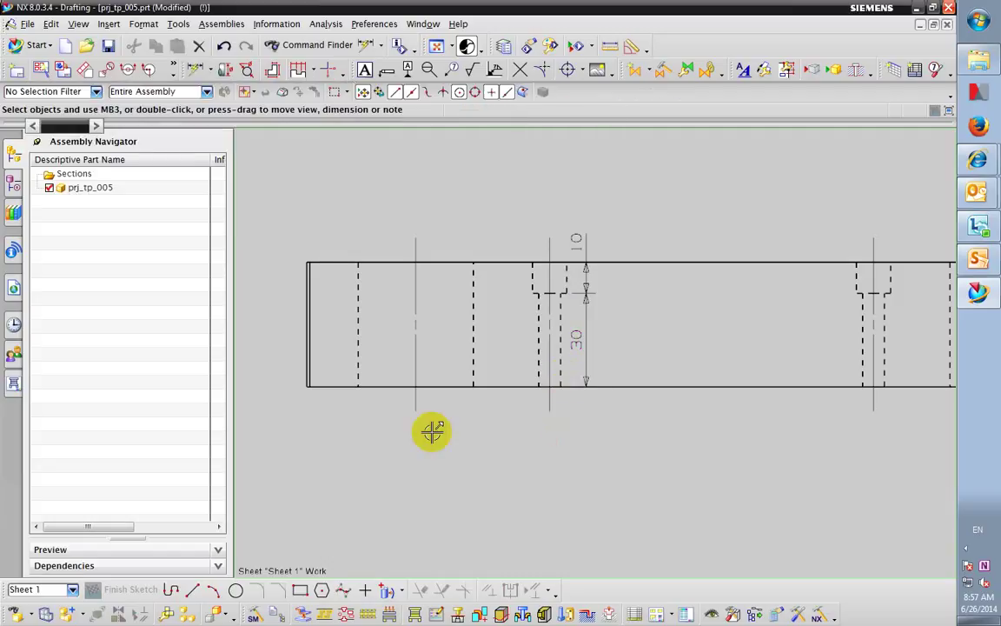
scroll(502, 309, down, 5)
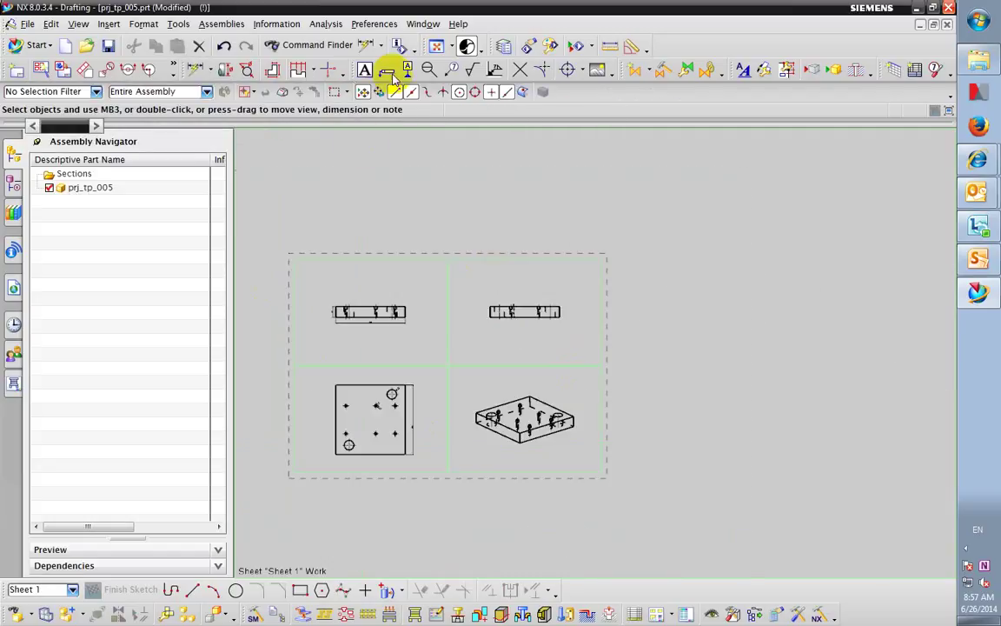
click(434, 45)
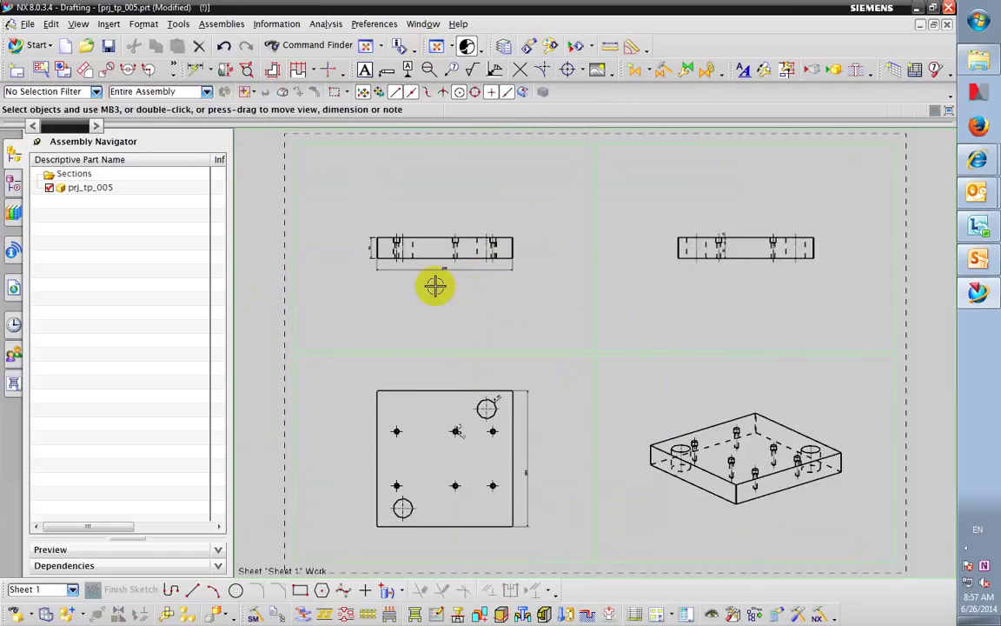